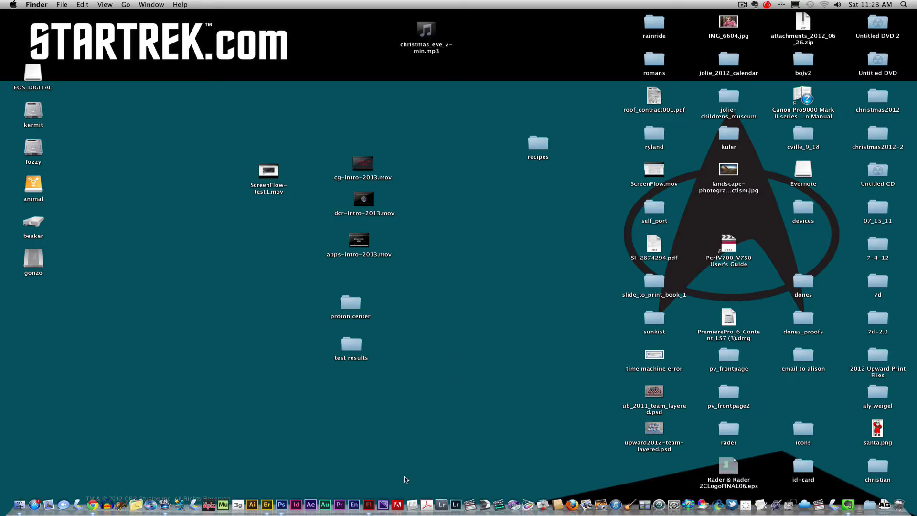
Switch to Flash and play the animations in 005b_conversation_bad.fla and 005a_conversation_good.fla.
left_click(373, 505)
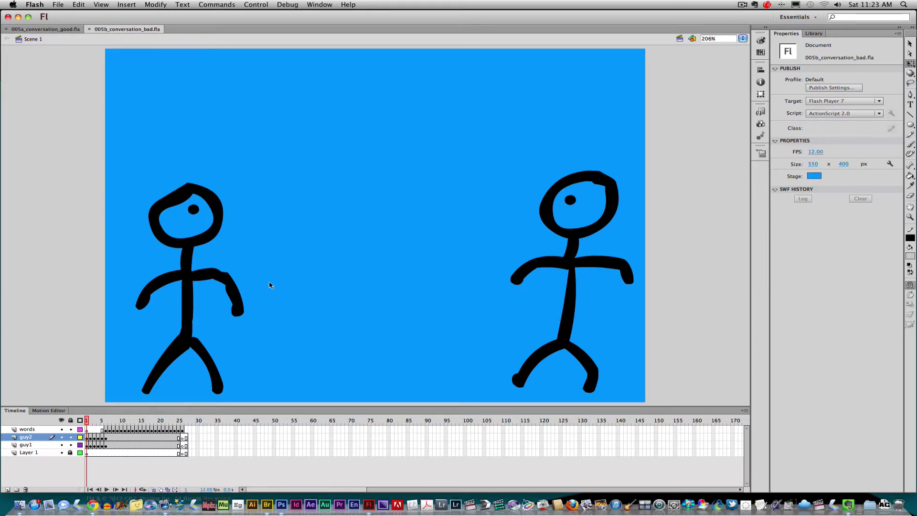
key("Return")
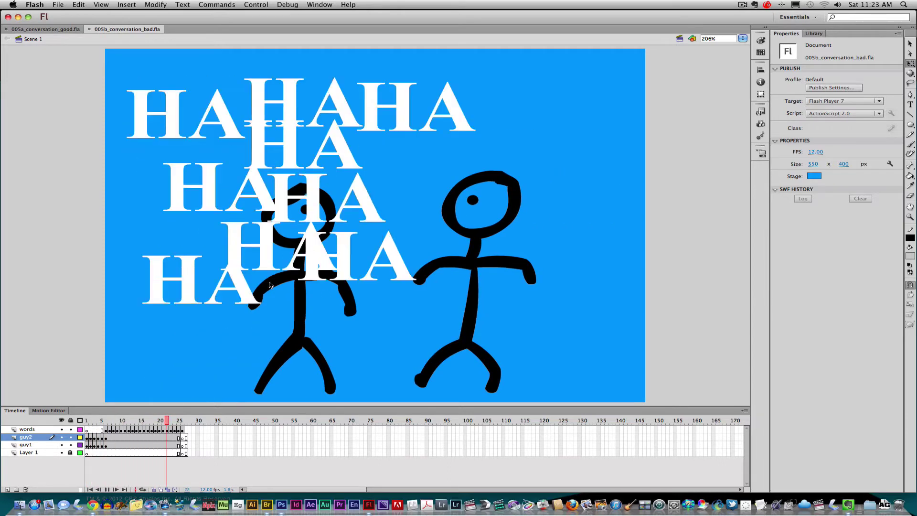
key("Return")
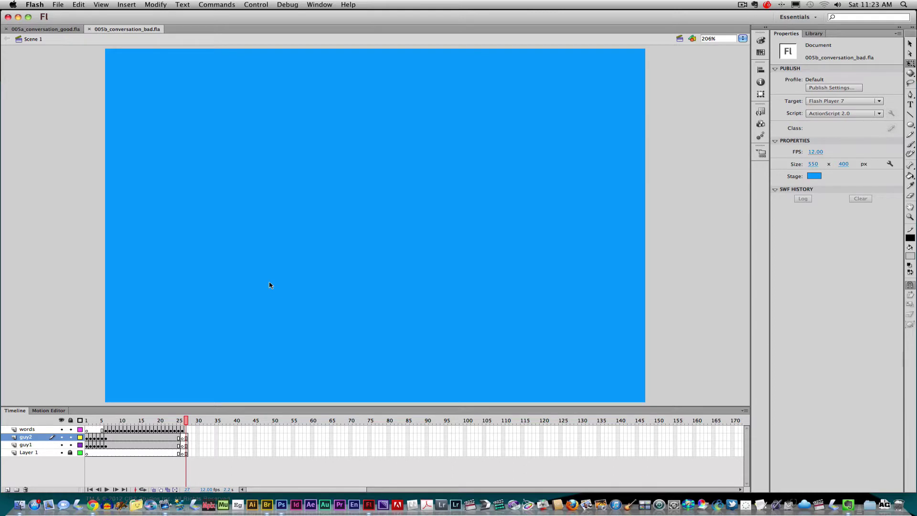
key("Return")
key("Return")
key("Return")
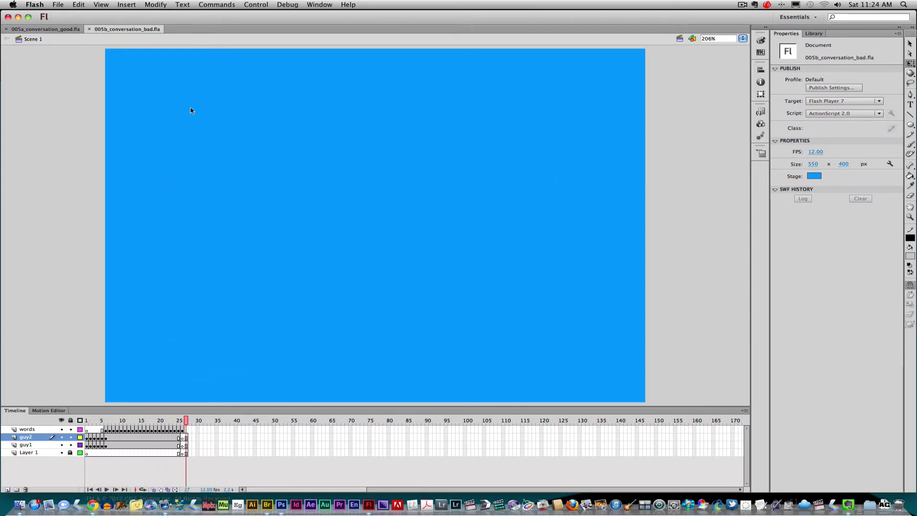
left_click(52, 31)
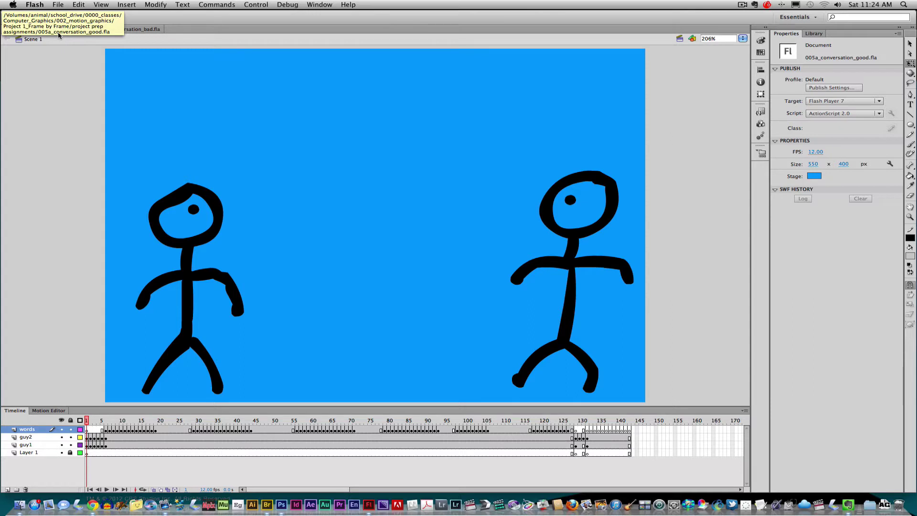
key("Return")
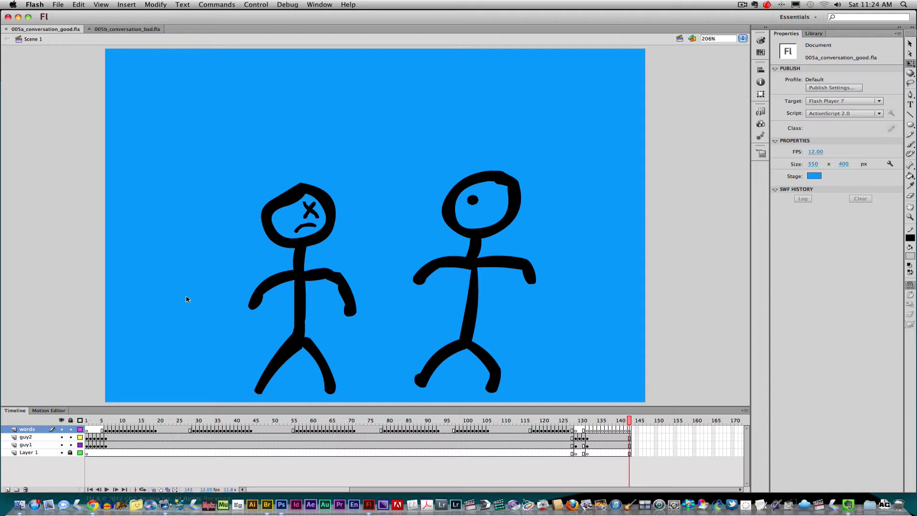
Close both conversation example files and create a new ActionScript 3.0 document.
left_click(6, 29)
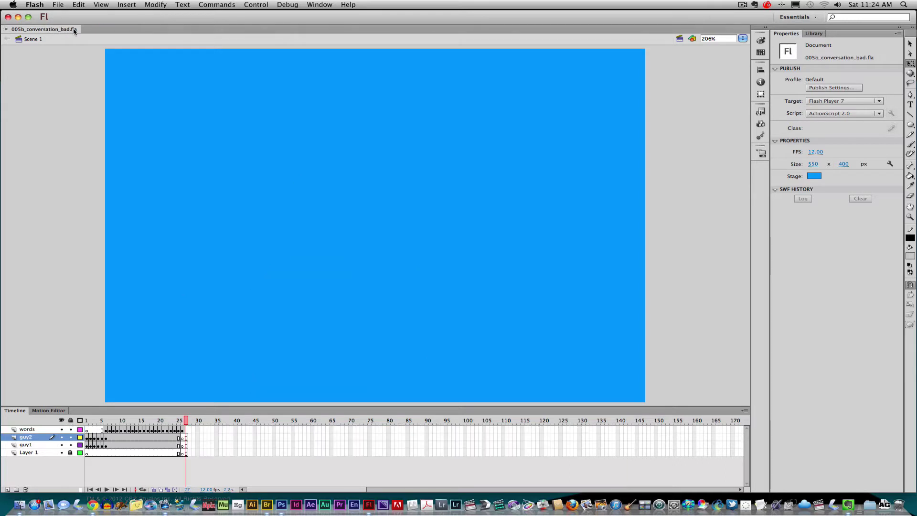
left_click(5, 29)
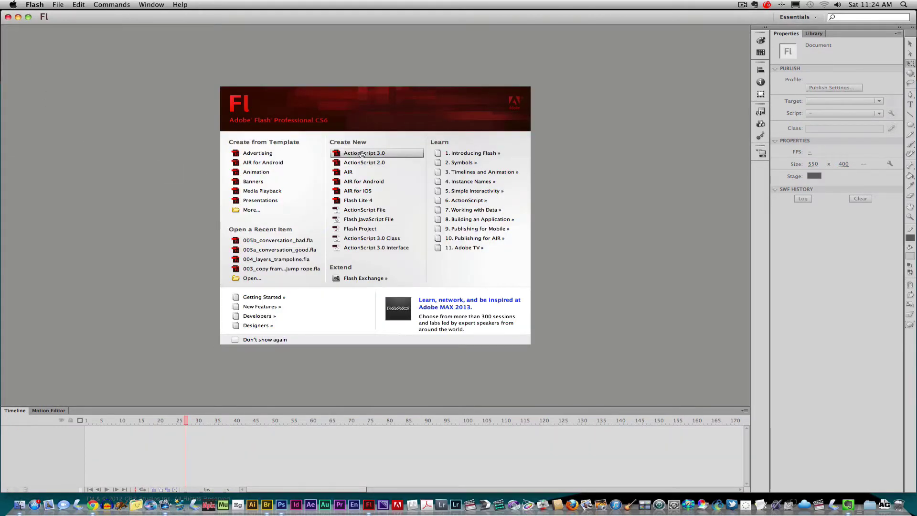
left_click(361, 153)
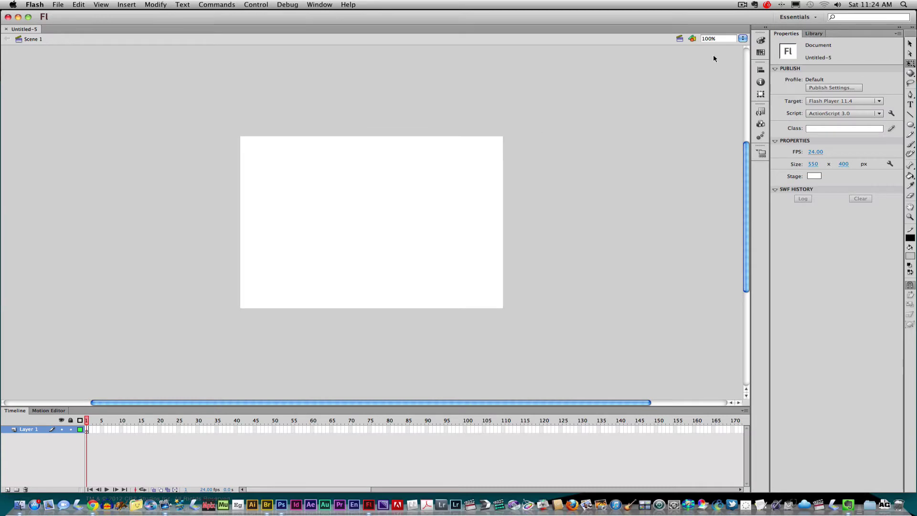
Set the new document's stage background to a muted khaki colour.
left_click(742, 38)
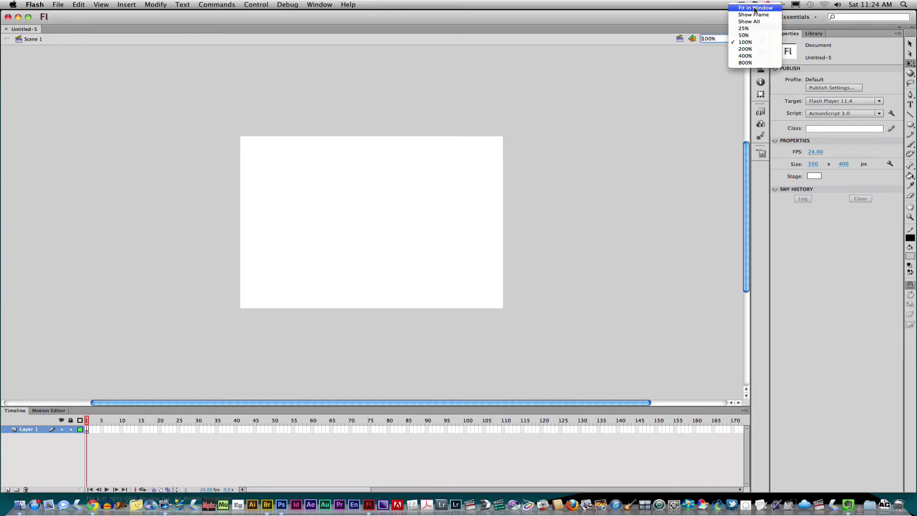
left_click(755, 8)
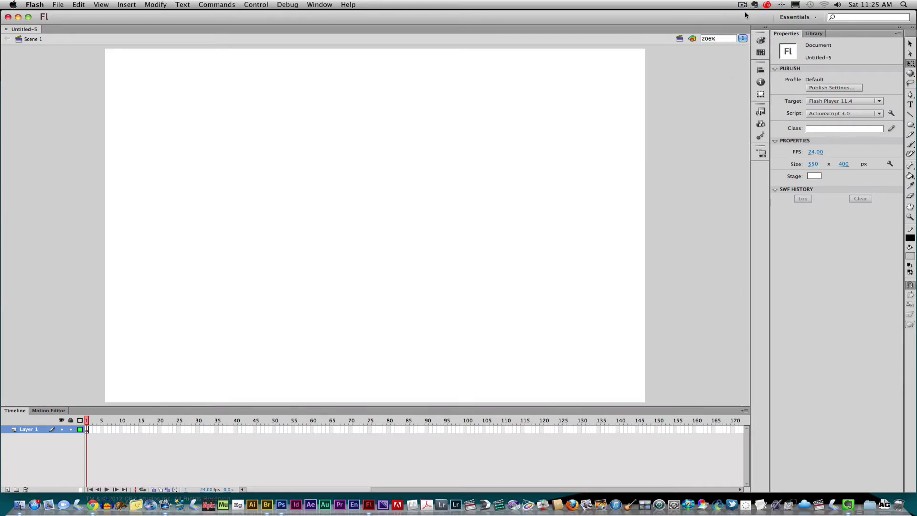
left_click(814, 176)
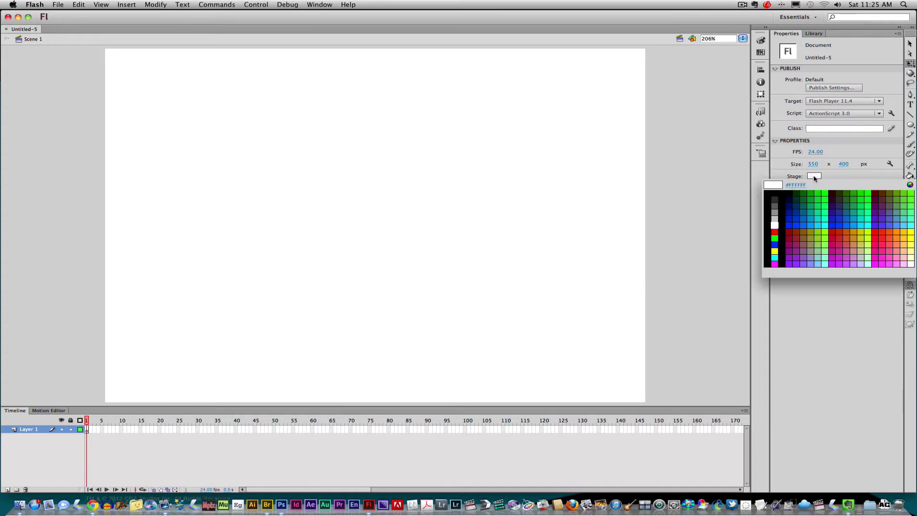
left_click(863, 248)
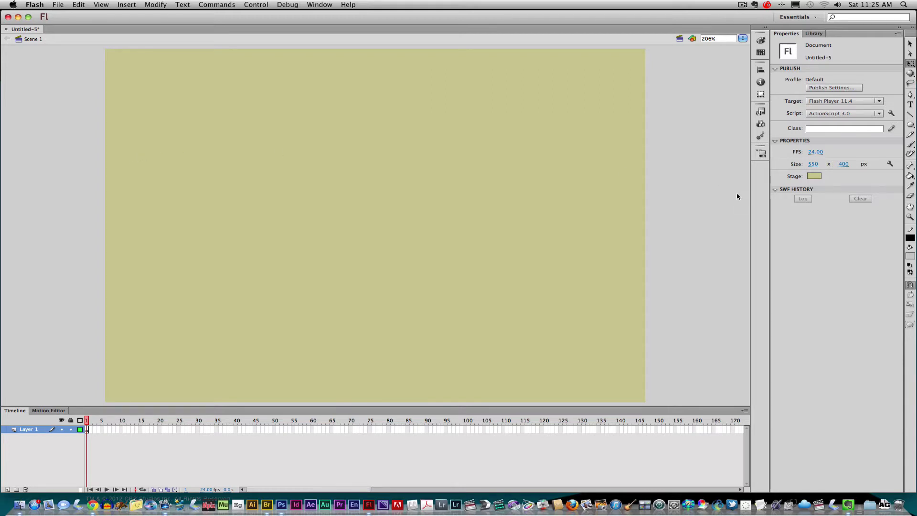
Paint a black stick figure with the Brush tool in the lower-left part of the stage.
left_click(909, 145)
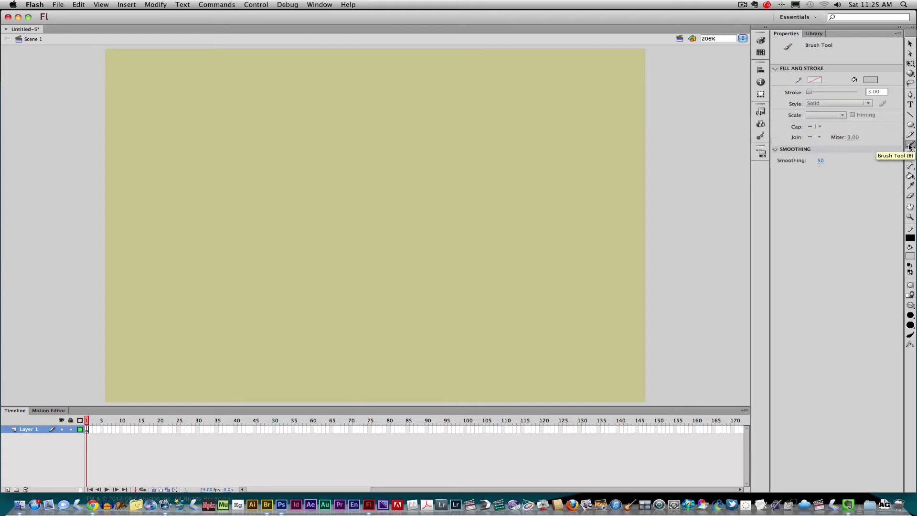
left_click(870, 80)
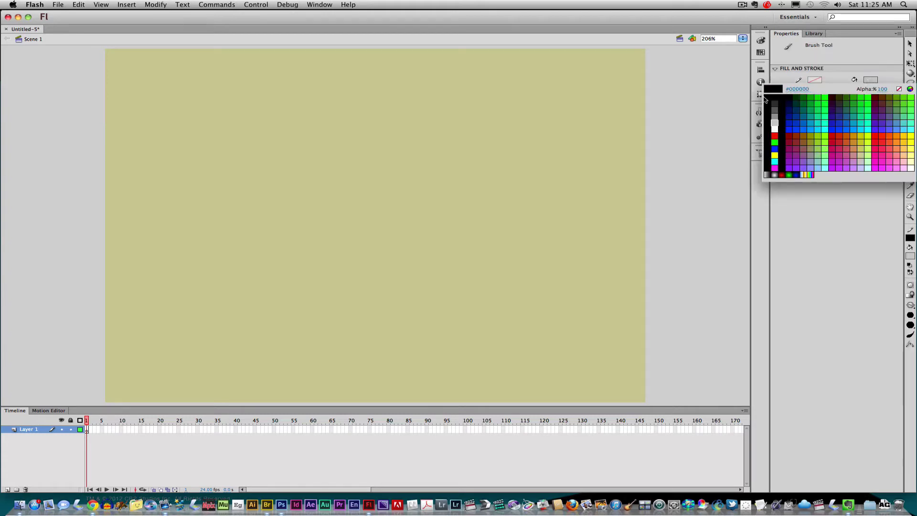
left_click(767, 93)
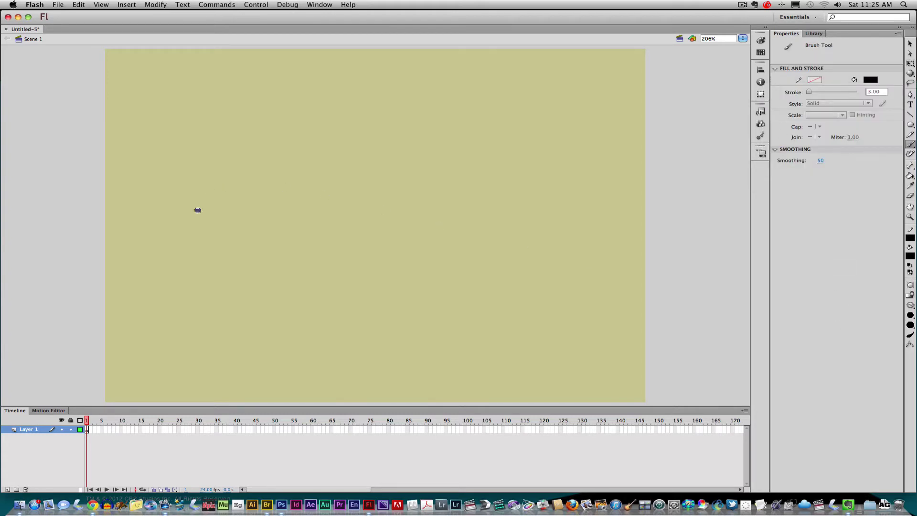
mouse_move(214, 225)
left_mouse_down()
mouse_move(182, 254)
mouse_move(217, 270)
mouse_move(214, 225)
left_mouse_up()
left_click_drag(204, 275, 171, 319)
mouse_move(203, 292)
left_mouse_down()
mouse_move(235, 311)
mouse_move(246, 333)
mouse_move(198, 319)
mouse_move(196, 349)
mouse_move(171, 381)
left_mouse_up()
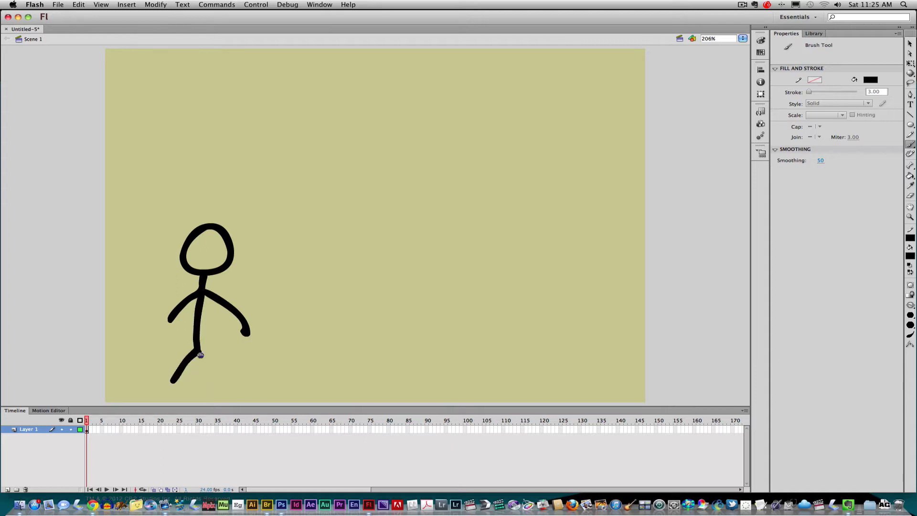
left_click_drag(198, 352, 222, 382)
Paint a second black stick figure of similar size to the right of the first one.
mouse_move(440, 221)
left_mouse_down()
mouse_move(412, 257)
mouse_move(451, 229)
mouse_move(433, 233)
mouse_move(431, 275)
mouse_move(427, 267)
mouse_move(386, 294)
mouse_move(431, 286)
mouse_move(426, 280)
mouse_move(461, 308)
left_mouse_up()
mouse_move(424, 281)
left_mouse_down()
mouse_move(423, 334)
mouse_move(394, 372)
left_mouse_up()
left_click_drag(423, 330, 453, 377)
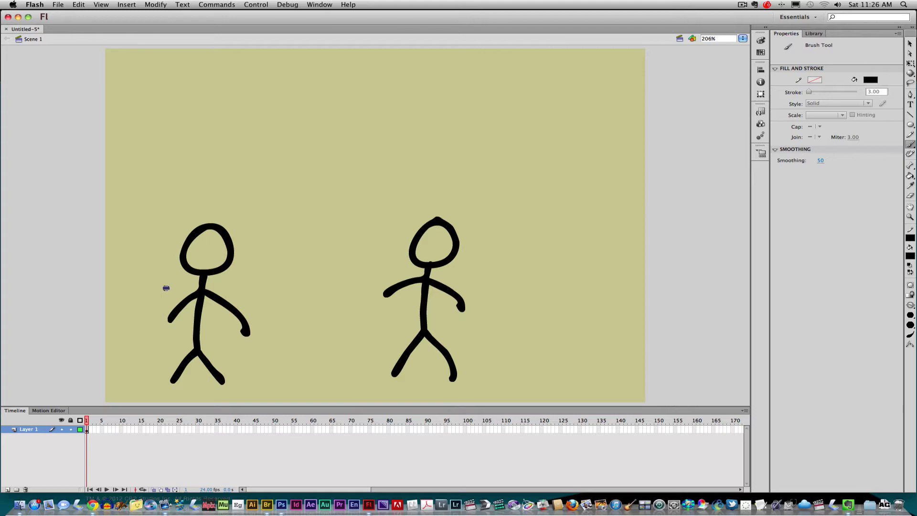
Set up the Text tool with Arial Bold at 18 pt, using the Classic Text engine.
left_click(910, 105)
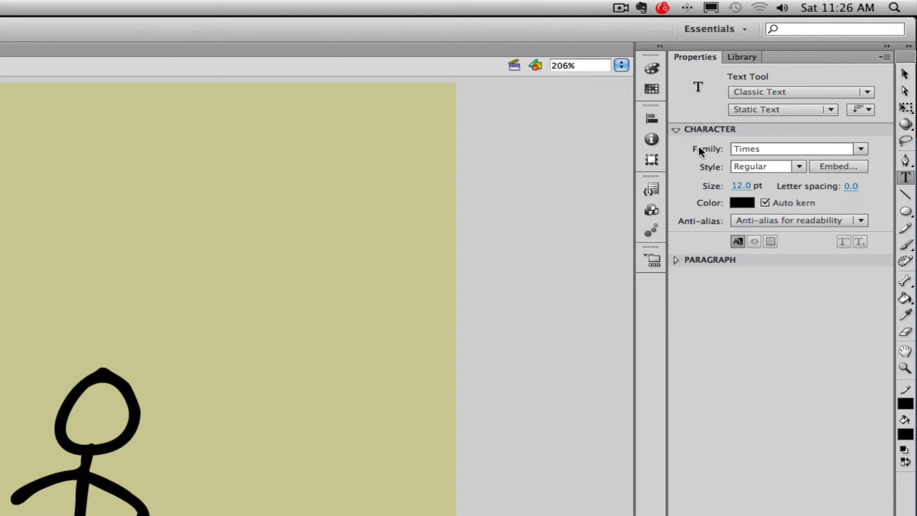
left_click(861, 150)
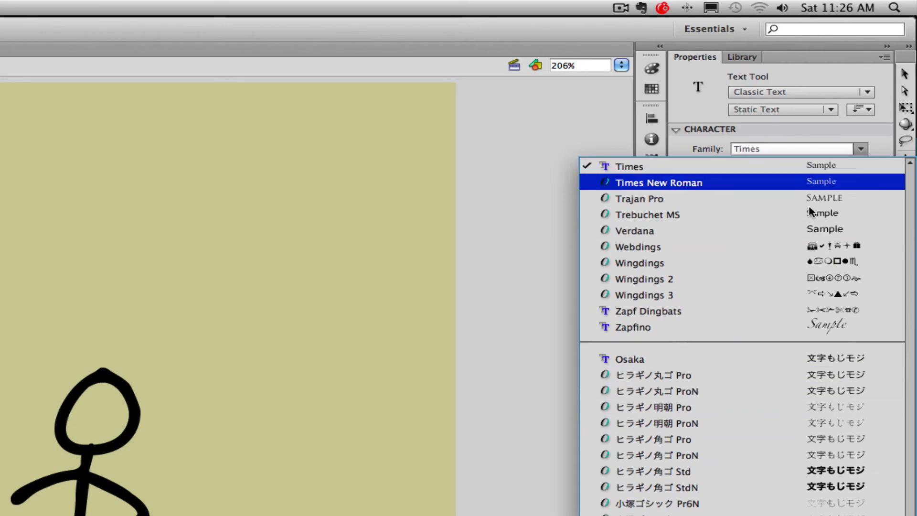
scroll(915, 267, "up", 15)
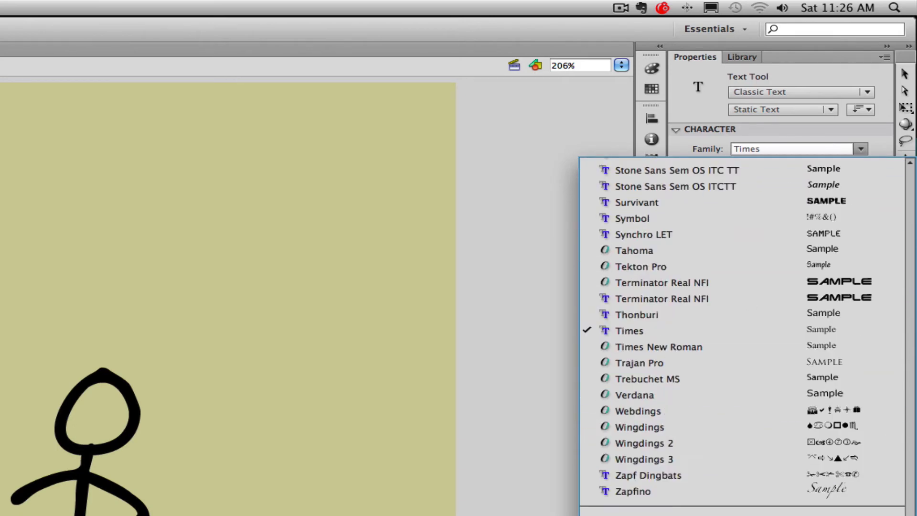
scroll(915, 267, "up", 10)
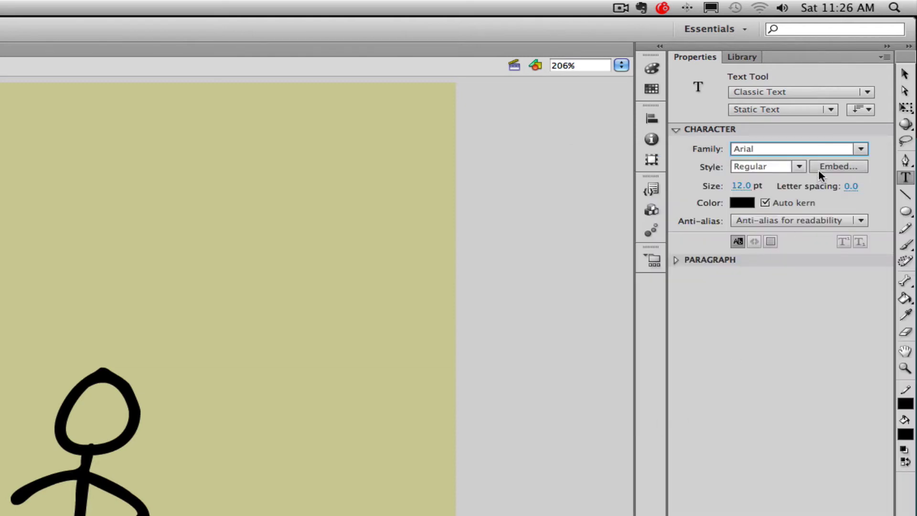
left_click(798, 167)
left_click(771, 216)
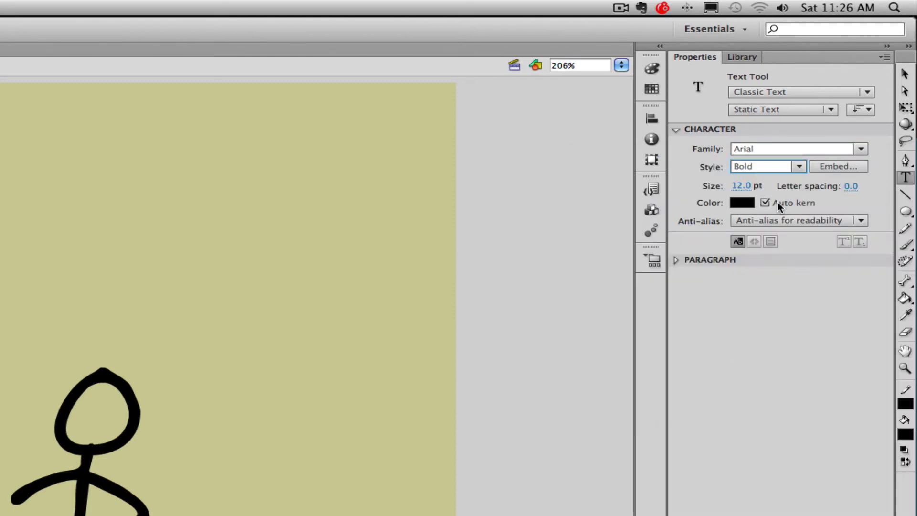
left_click(741, 186)
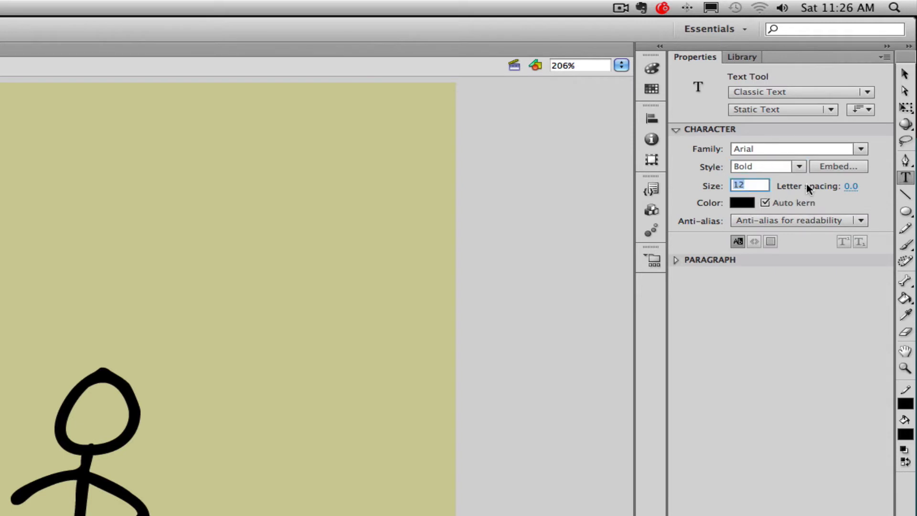
type("18")
key("Return")
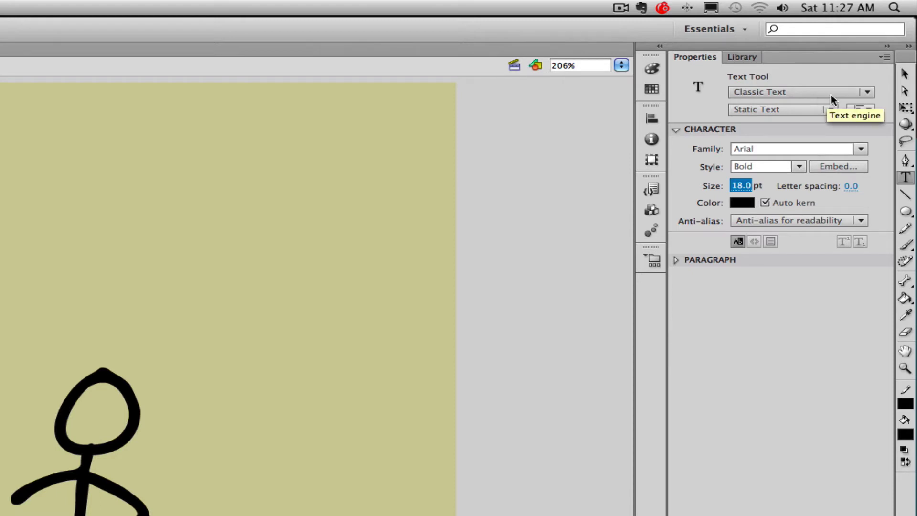
left_click(866, 92)
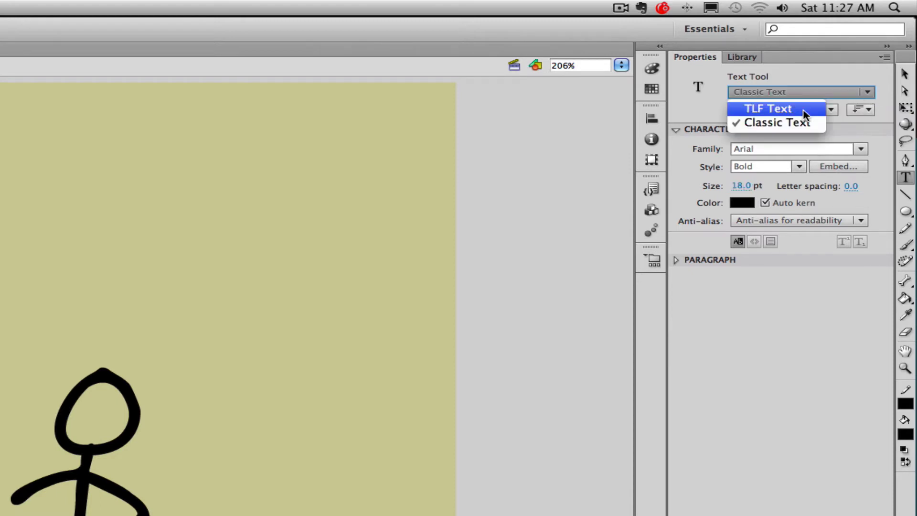
left_click(772, 123)
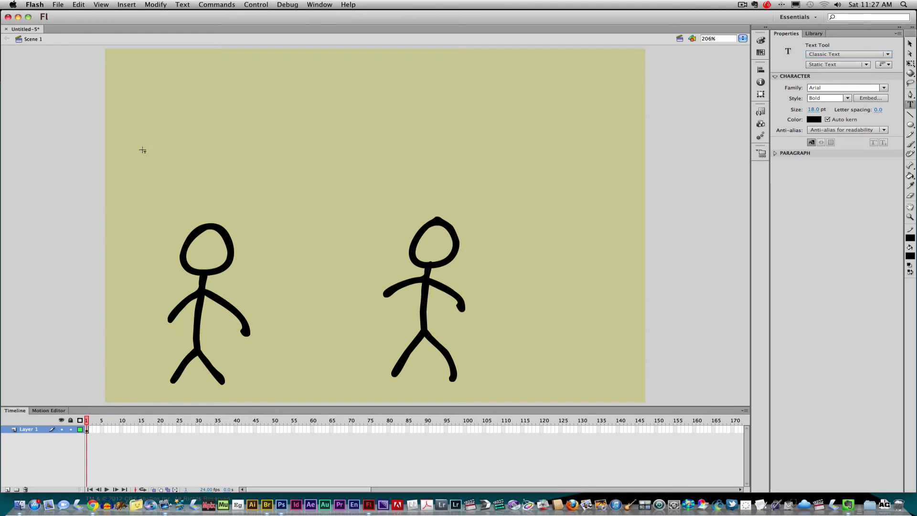
Add the two-line text "Dude, you've got Updock / on your shoulder." above the left stick figure.
left_click(141, 145)
type("Dude, you")
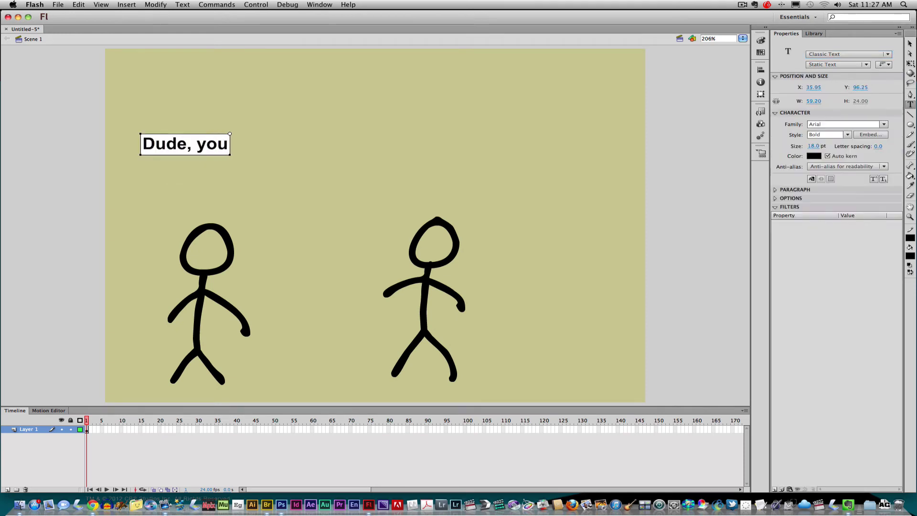
type("'ve got")
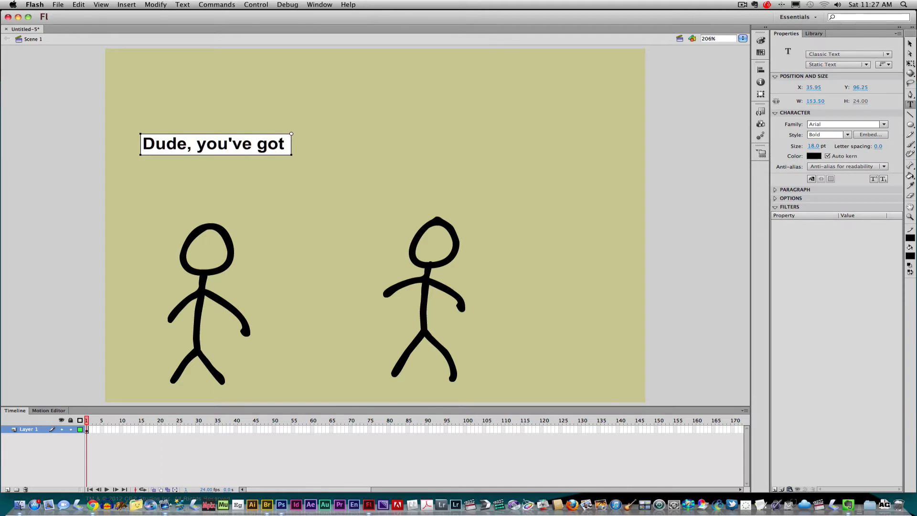
type(" Updock")
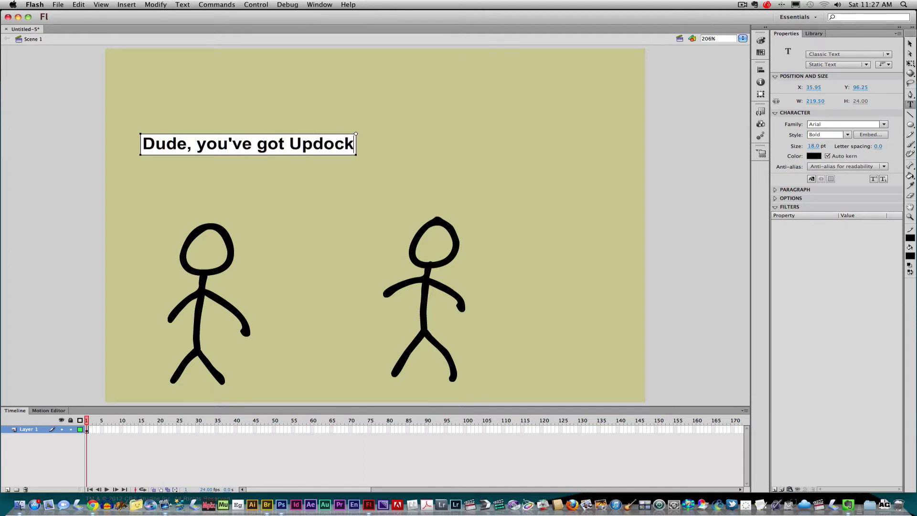
key("Return")
type("on")
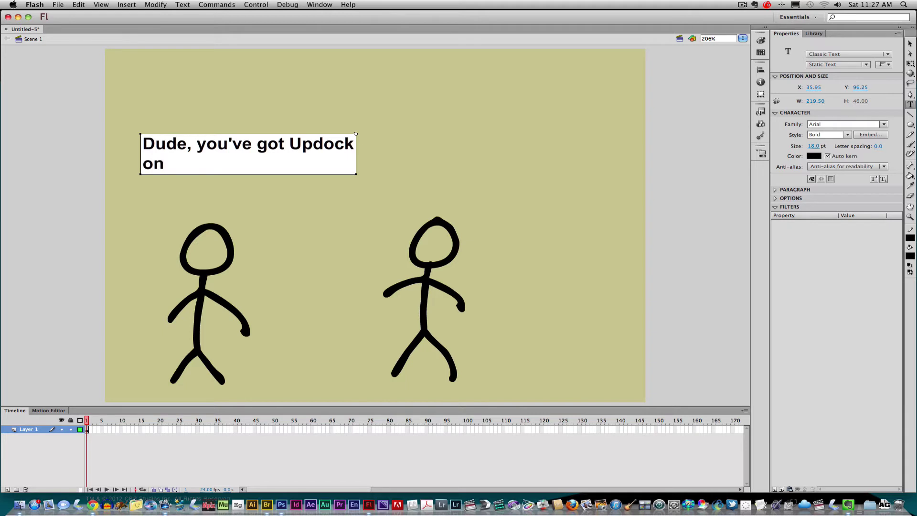
type(" your shoulder.")
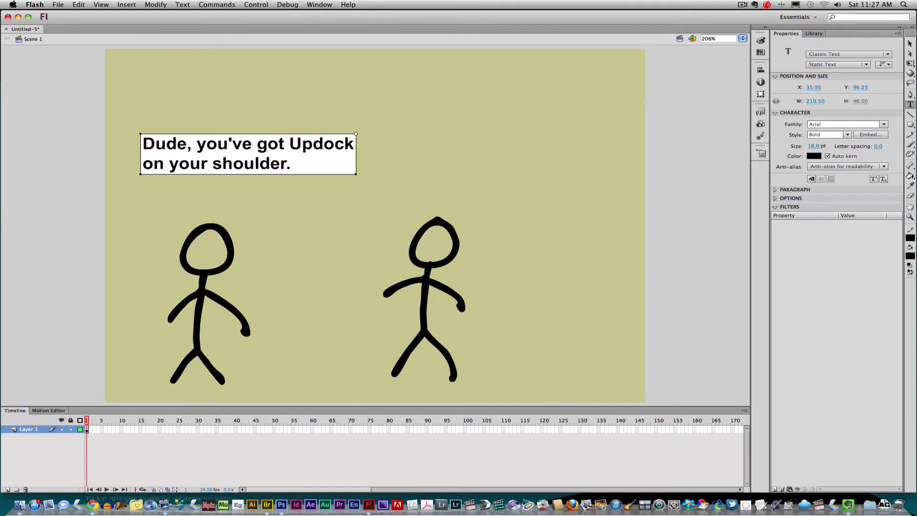
Move the dialogue text closer to the left figure's head, at about X 19.4, Y 121.6, keeping its size at 18 pt.
left_click(910, 44)
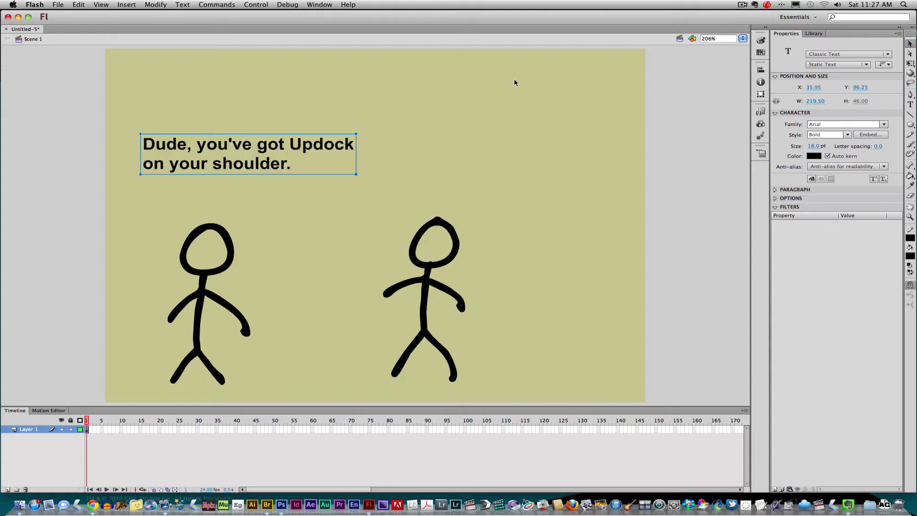
left_click_drag(261, 170, 247, 192)
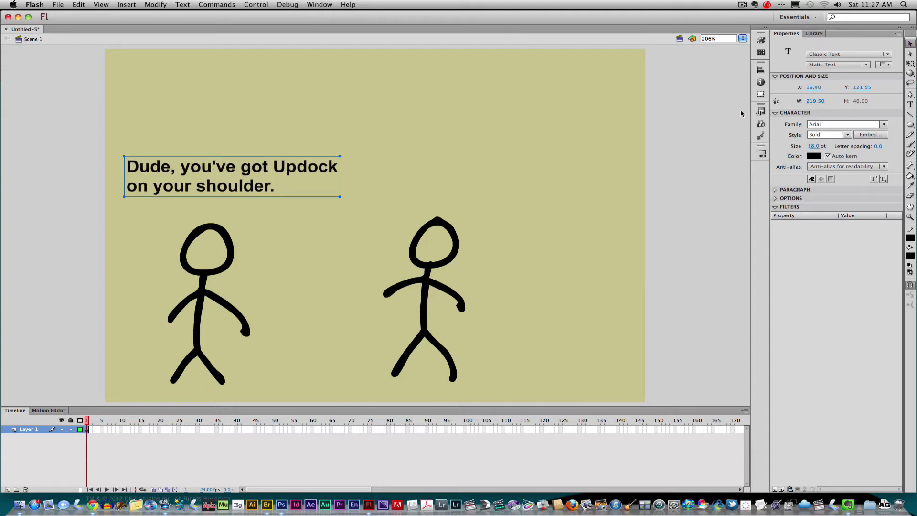
left_click(813, 146)
key("Return")
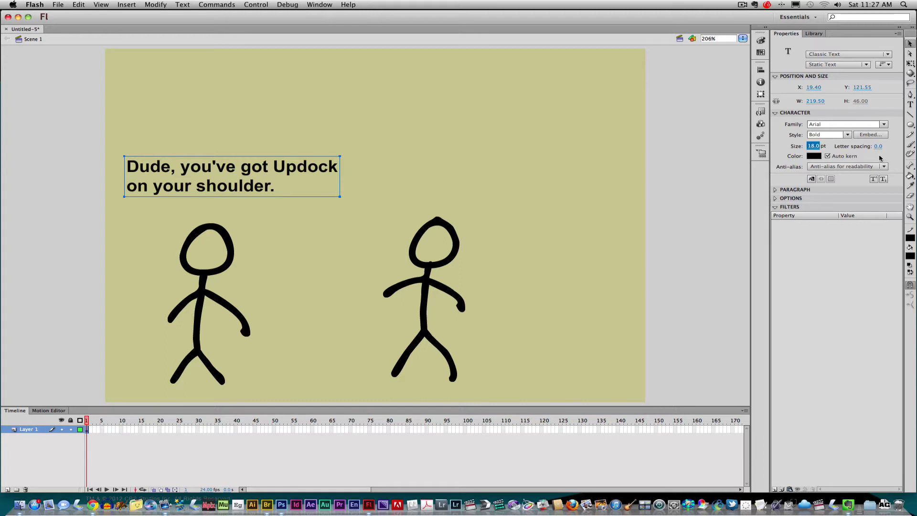
Nudge the dialogue text above the left stick figure slightly left, to about X 17.9, Y 121.6.
left_click(910, 63)
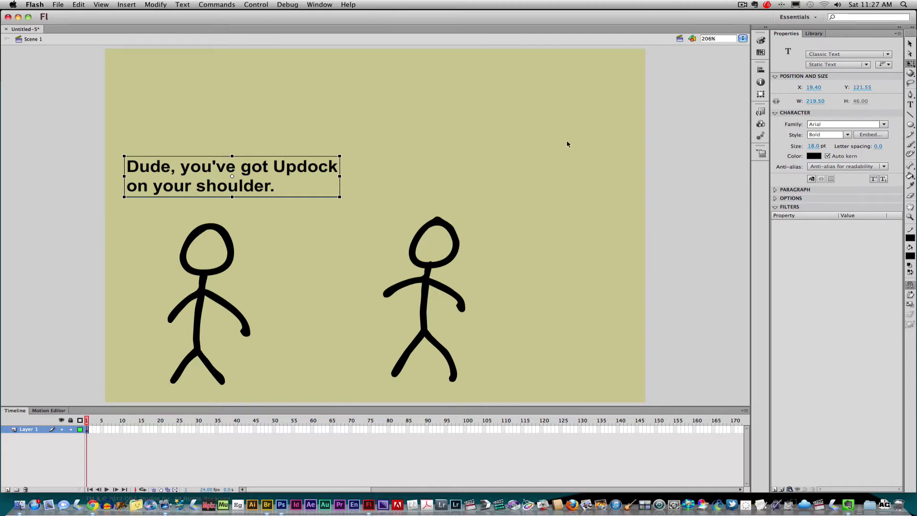
left_click(481, 155)
left_click(260, 191)
left_click_drag(258, 191, 257, 191)
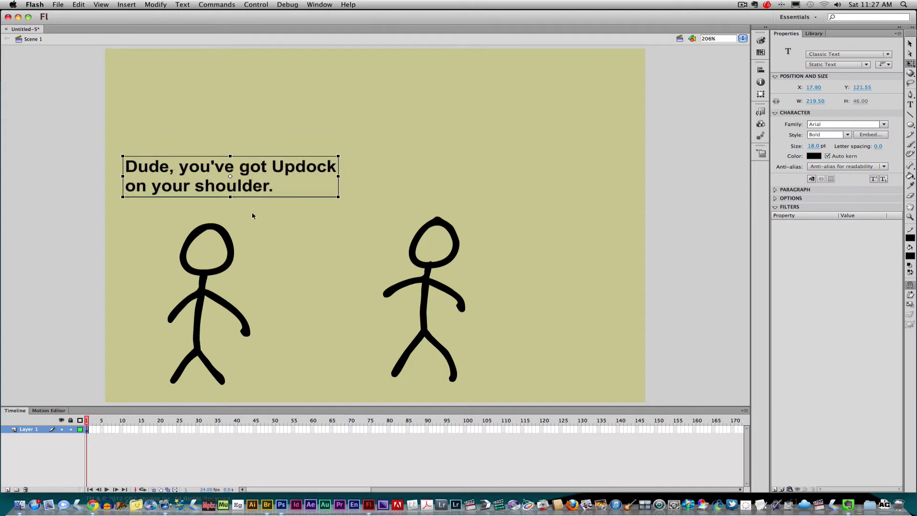
left_click(910, 43)
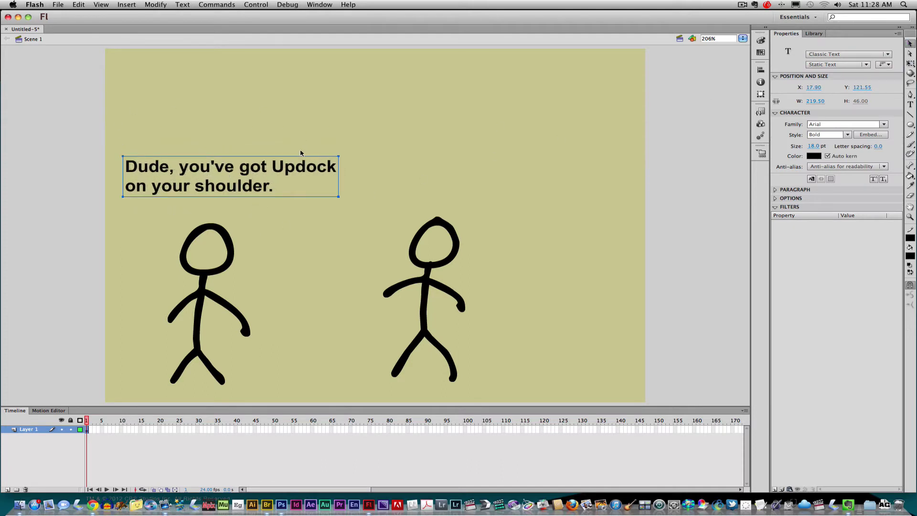
Try drawing a straight line under the dialogue text with a short pointer line from the left figure's head, and undo both lines.
left_click(909, 114)
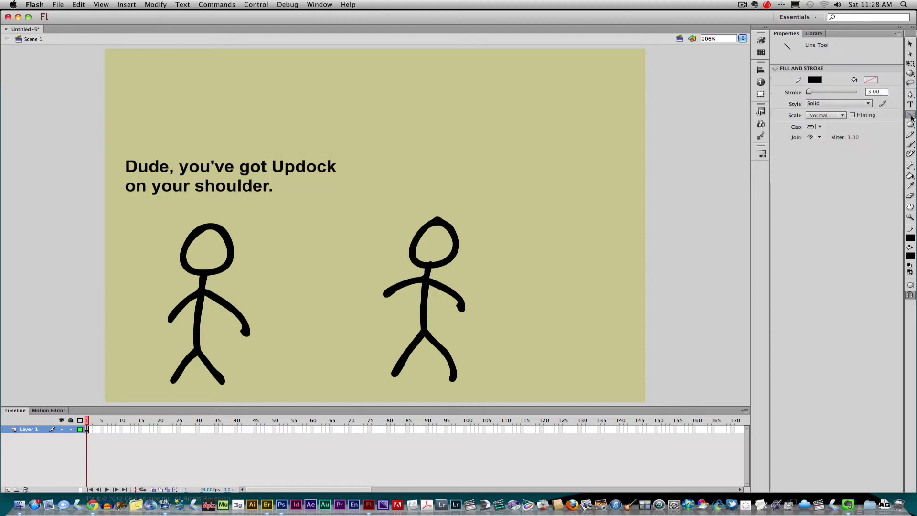
left_click_drag(216, 219, 210, 197)
left_click_drag(124, 197, 336, 196)
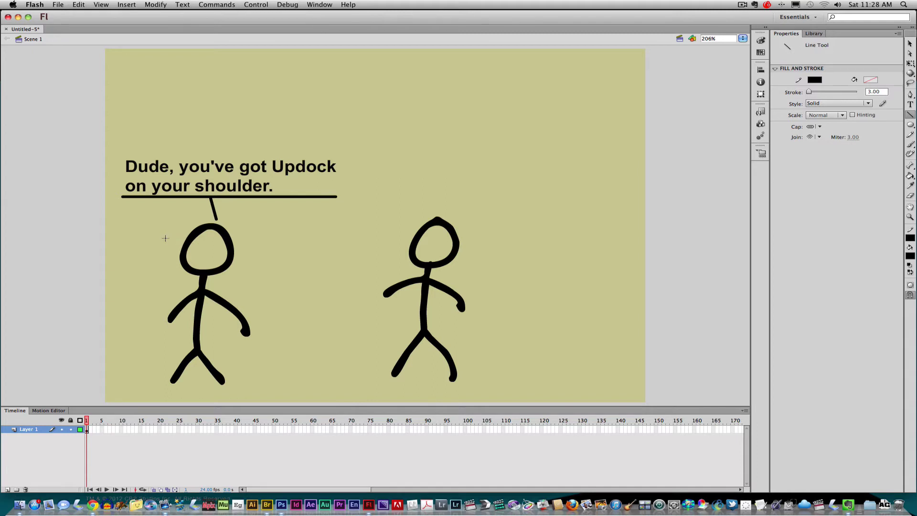
key("super+z")
key("super+z")
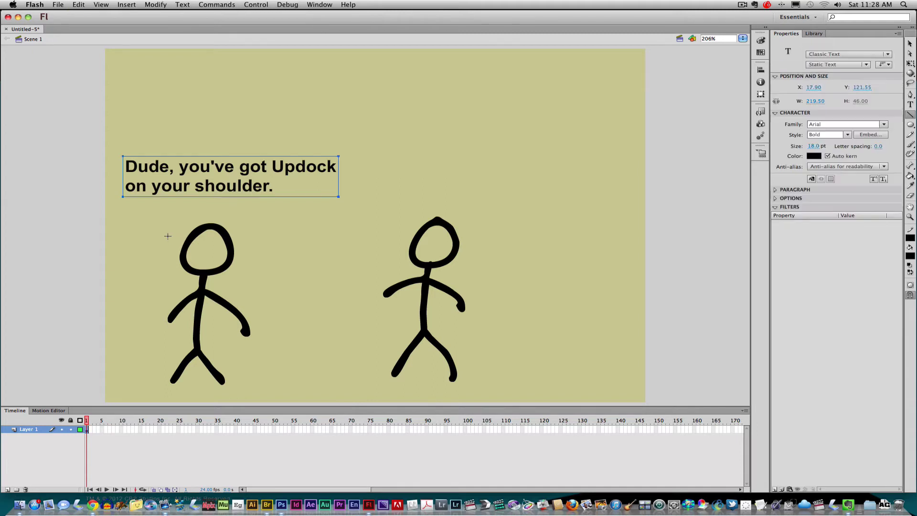
Move the dialogue text down and slightly left so it sits just above the left figure's head.
left_click(910, 44)
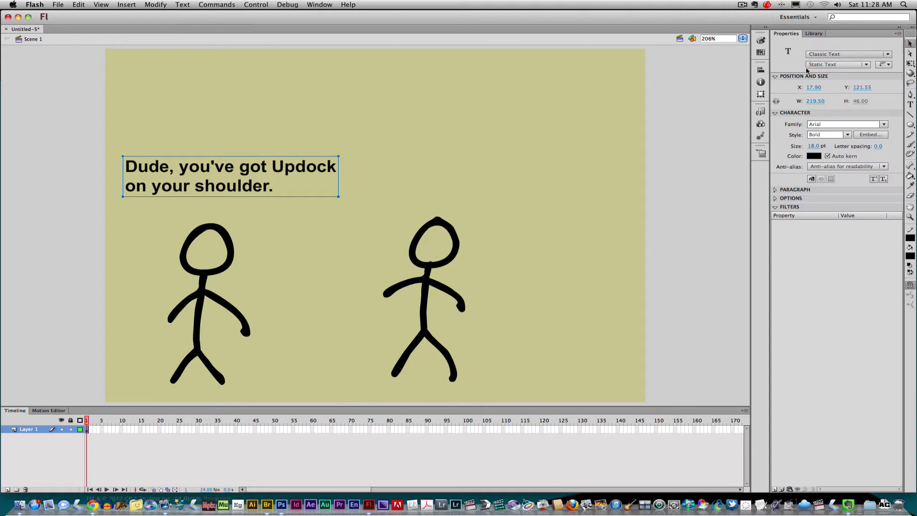
left_click_drag(256, 190, 245, 212)
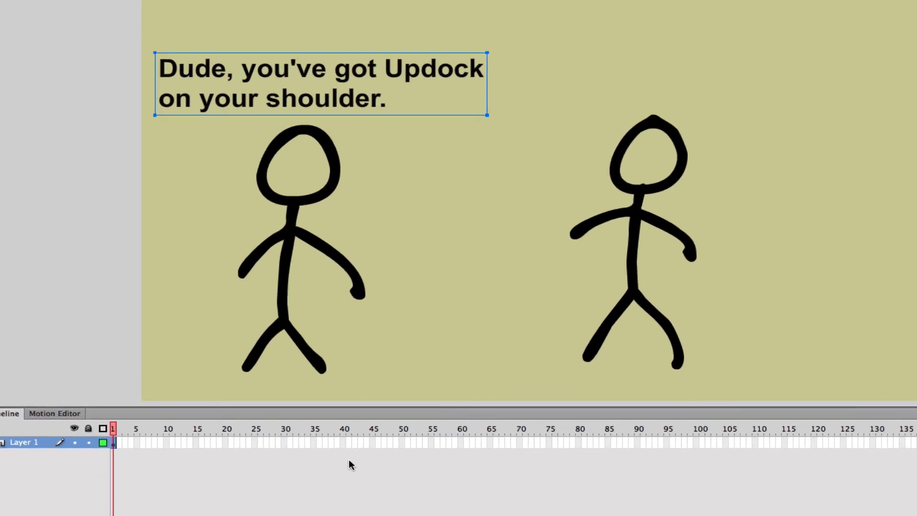
Insert keyframes at frames 50, 51 and 52 of Layer 1, ending on frame 52.
left_click(402, 442)
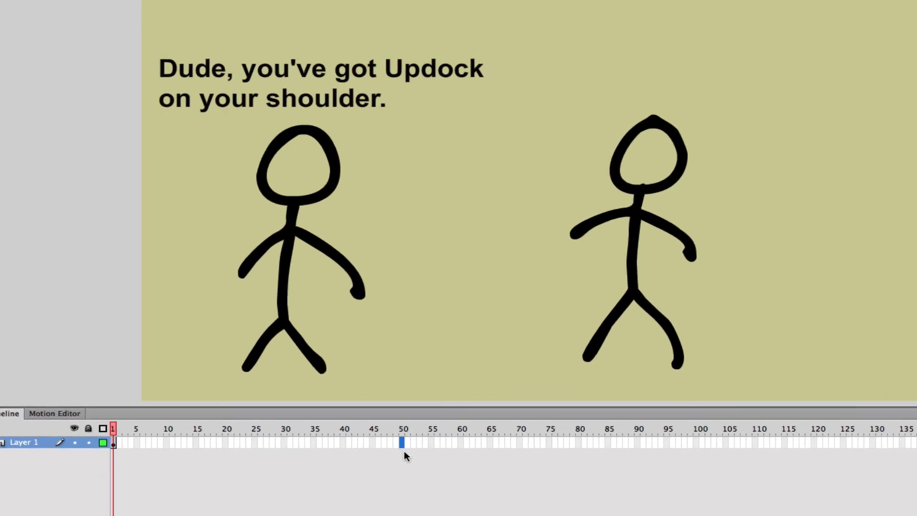
key("F6")
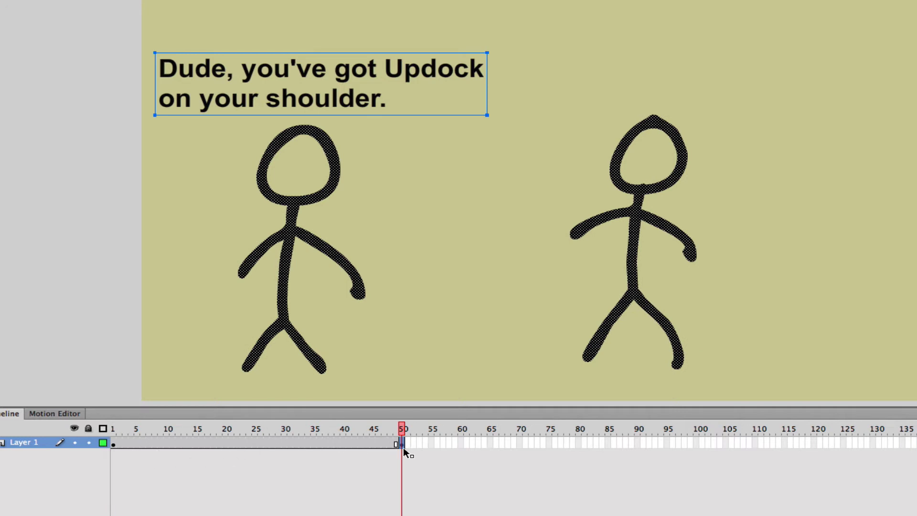
key("F6")
key("F6")
left_click(414, 432)
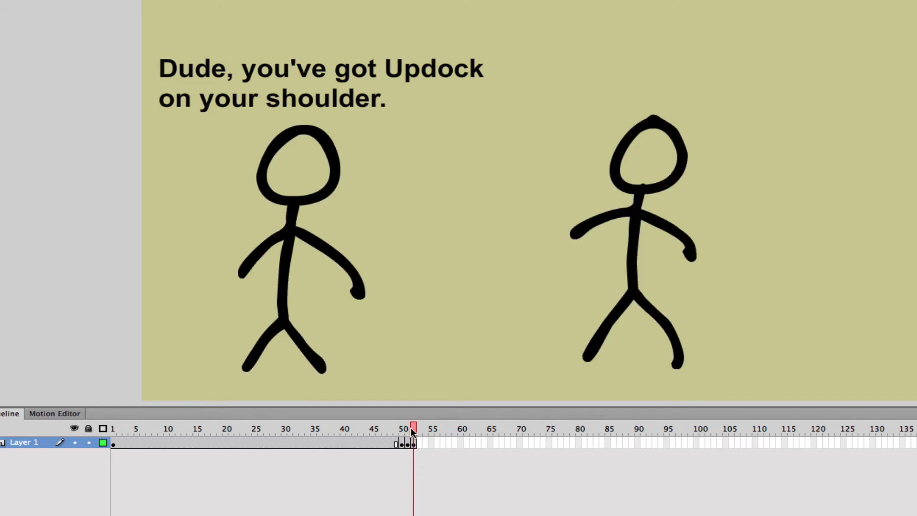
key("Return")
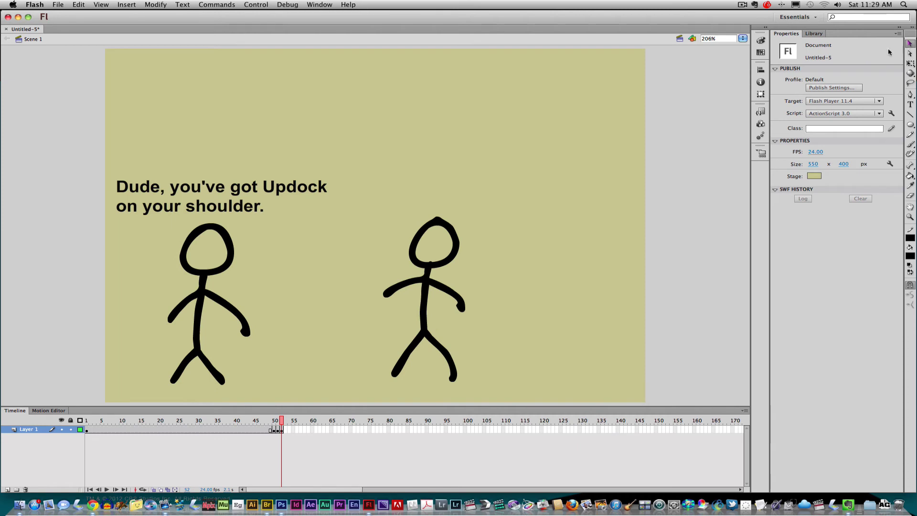
On frame 52, replace the left figure's dialogue with "What's Updock?" just above the right figure's head, at about X 268.5, Y 166.4.
left_click_drag(262, 211, 264, 183)
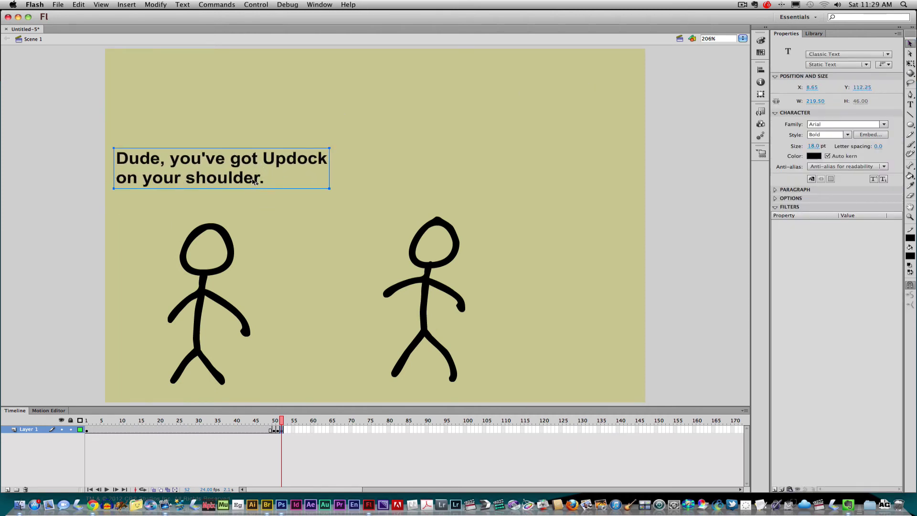
key("Delete")
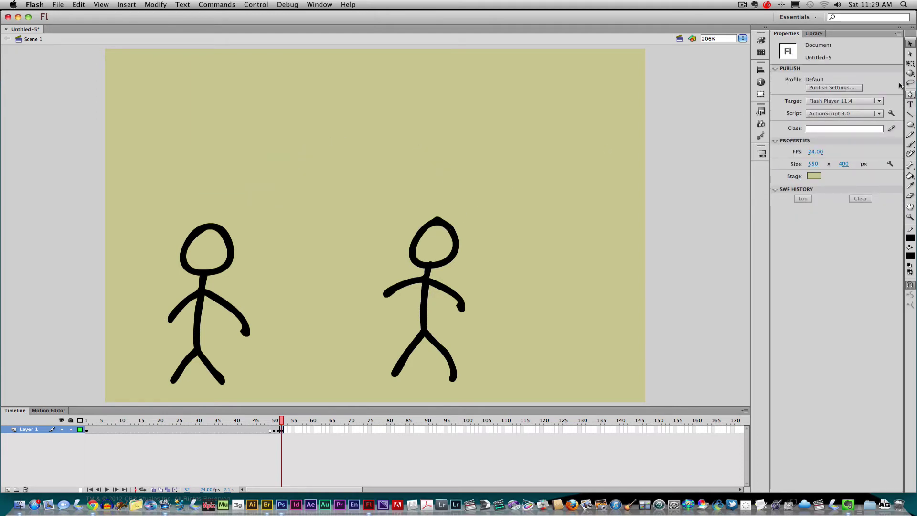
left_click(909, 104)
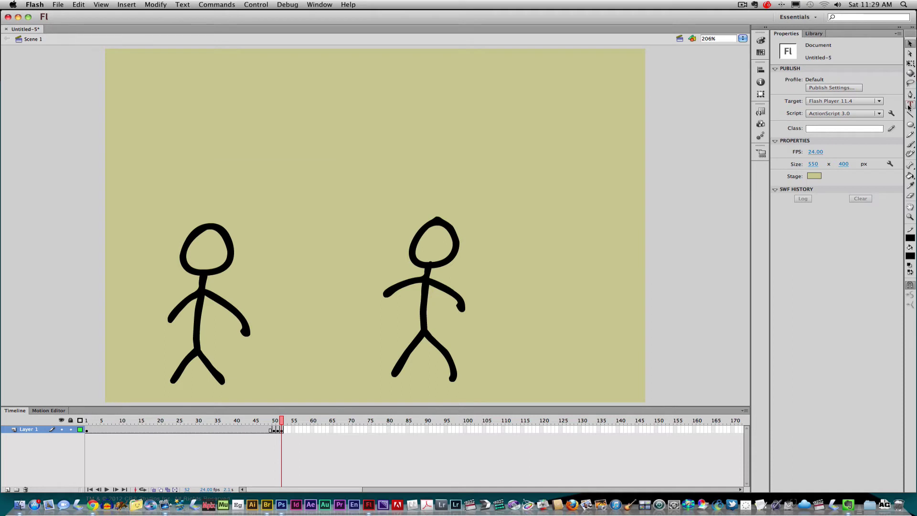
left_click(392, 204)
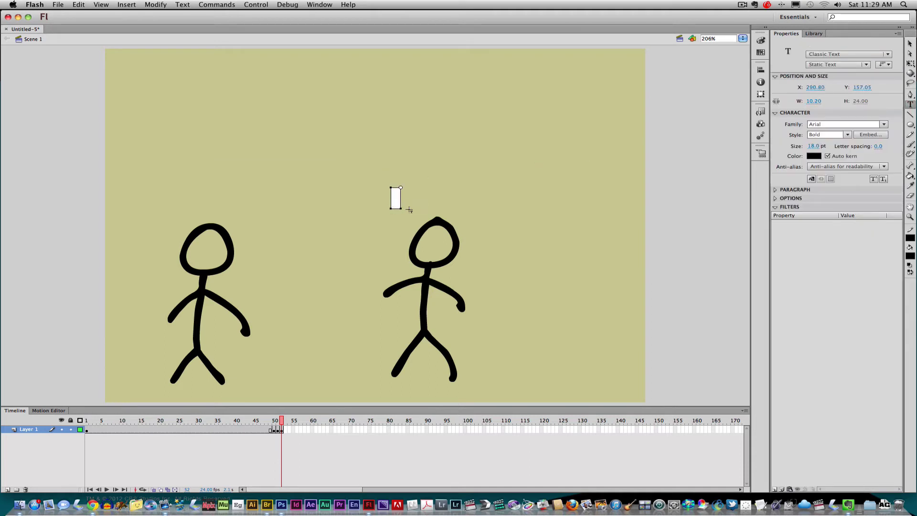
type("What's")
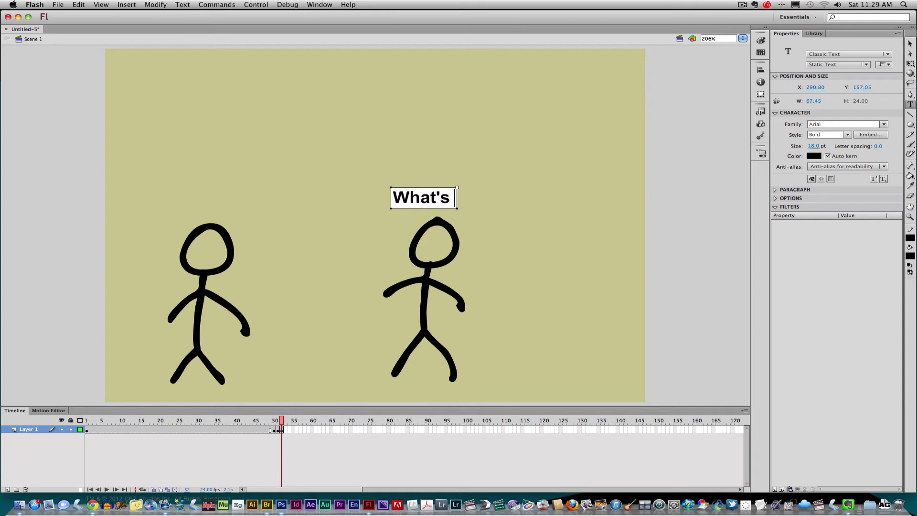
type(" Updock")
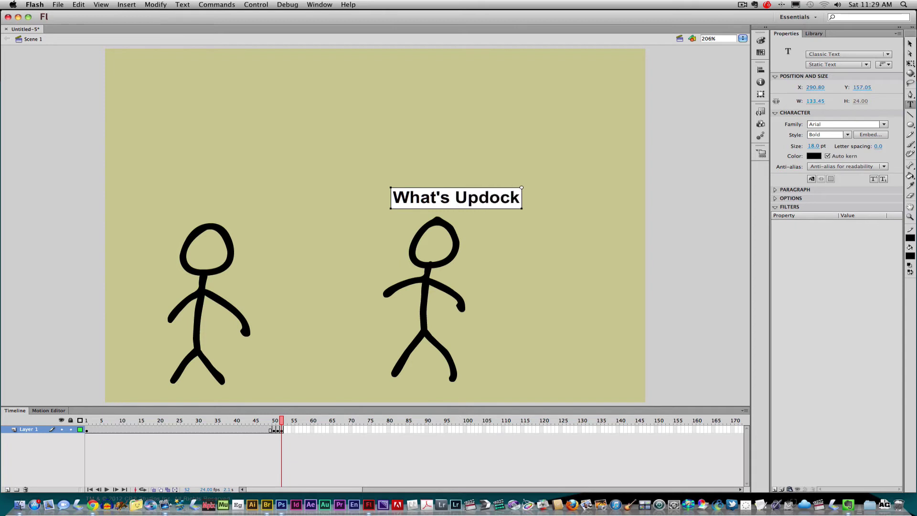
type("?")
left_click(909, 43)
left_click_drag(463, 208, 442, 216)
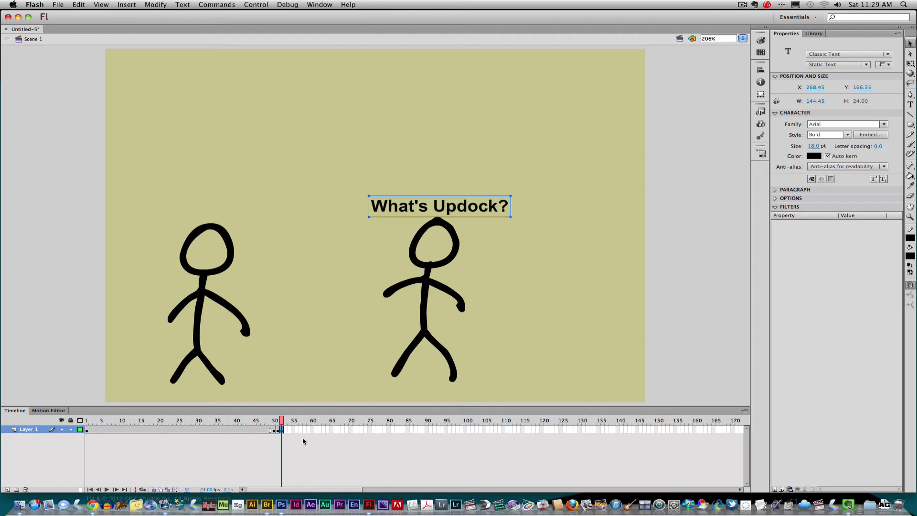
Insert keyframes at frames 105, 106 and 107 of Layer 1, ending on frame 107.
left_click(484, 429)
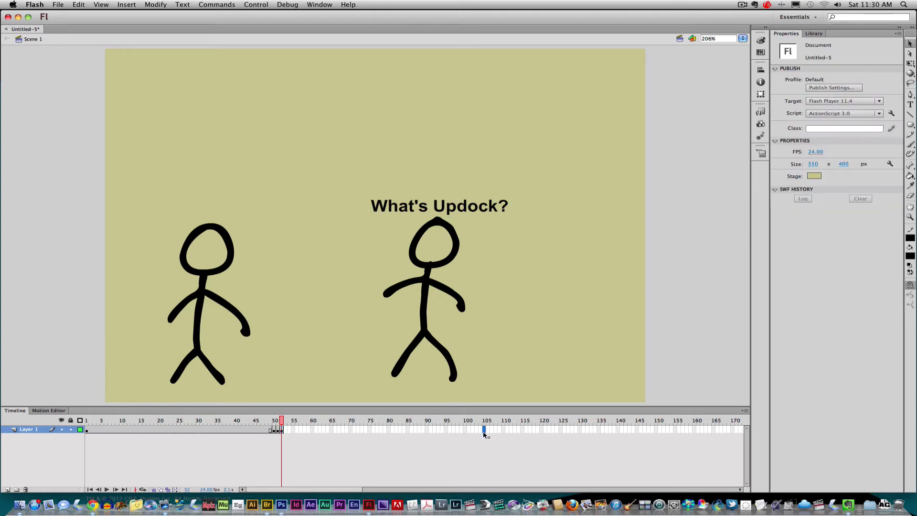
key("F6")
key("F6")
key("F6")
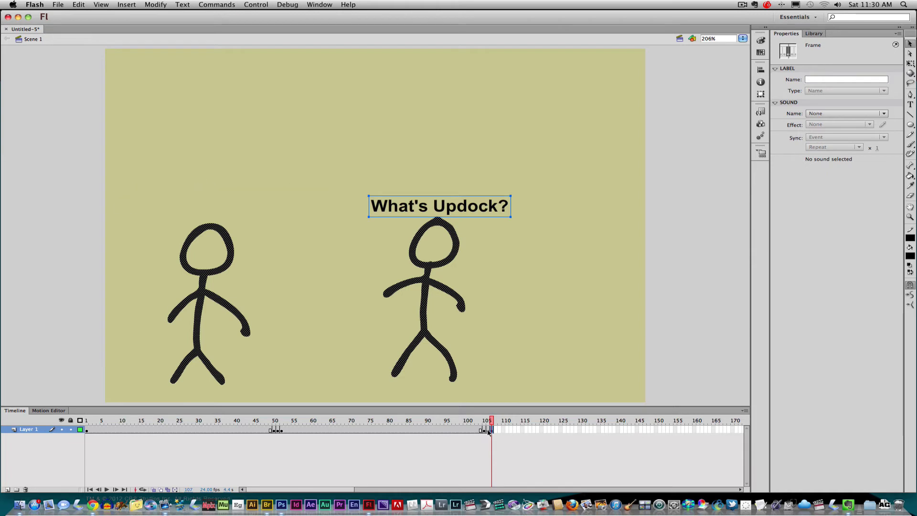
key("Return")
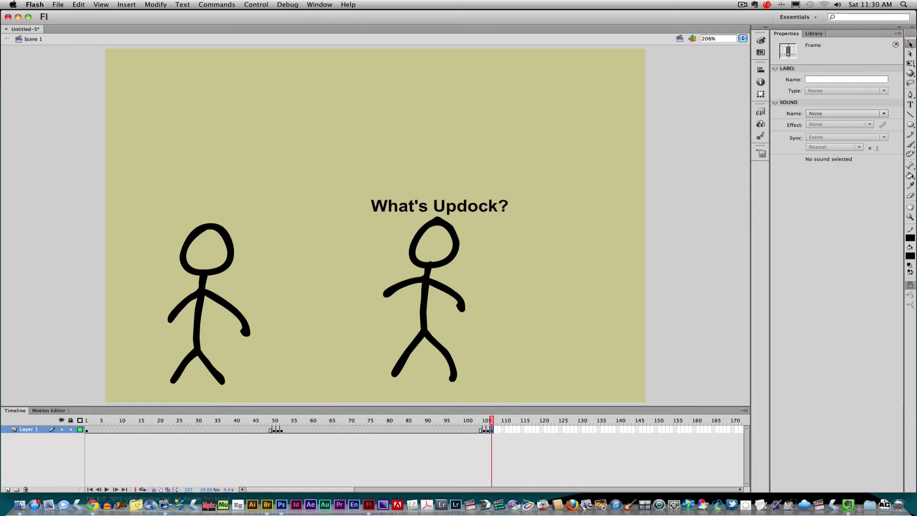
Delete the "What's Updock?" text above the right stick figure on frame 107.
left_click(563, 182)
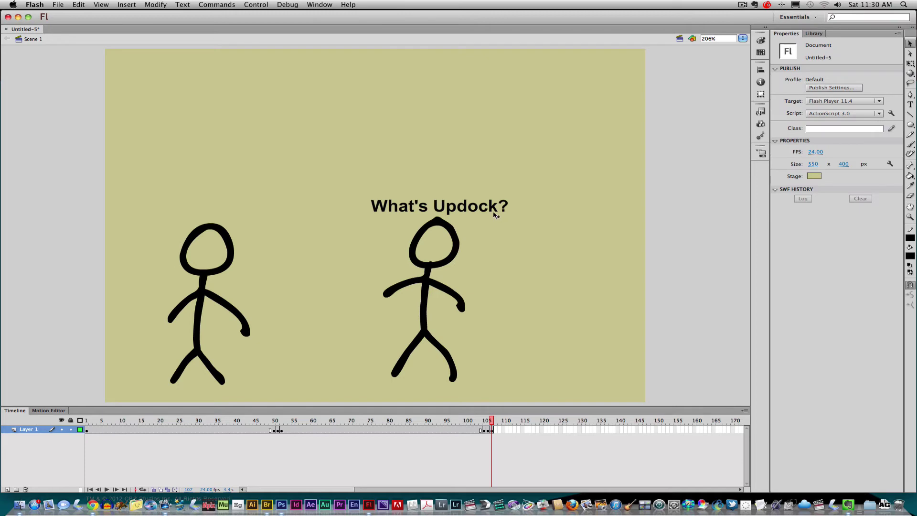
left_click_drag(494, 214, 495, 198)
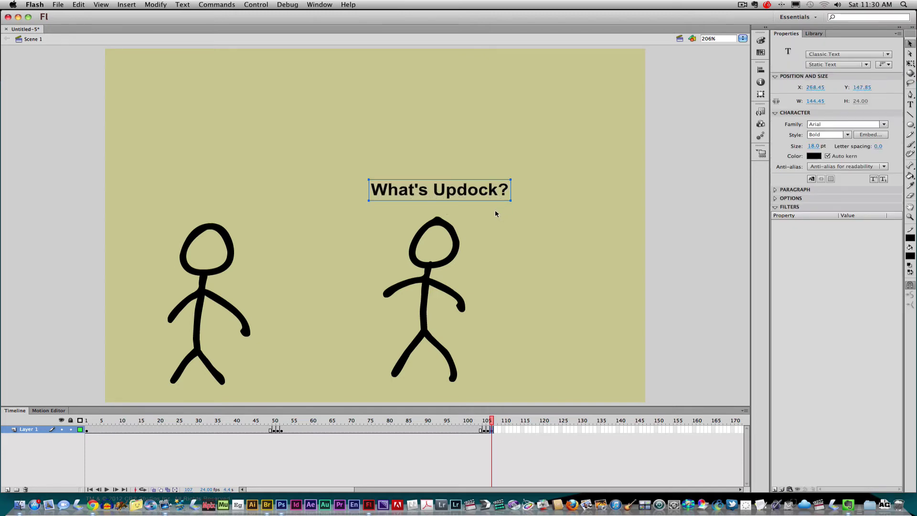
key("Delete")
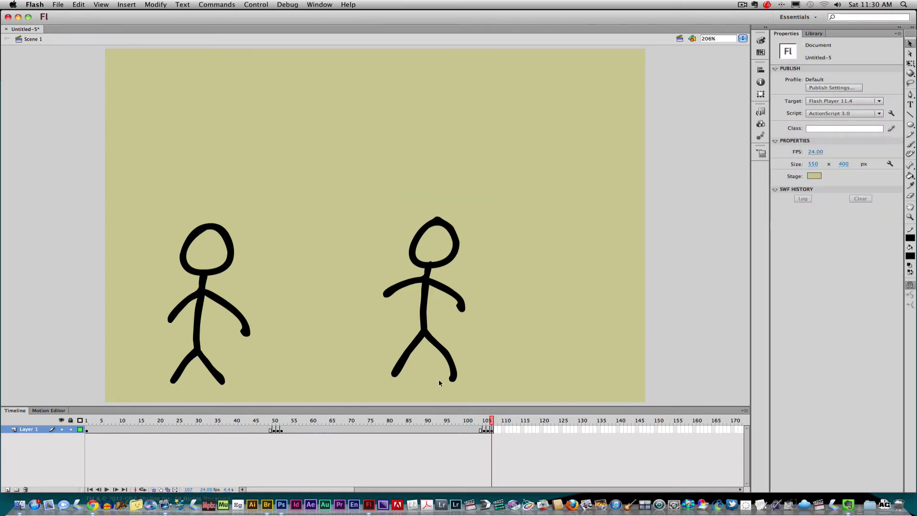
Add the text "You sound like Bugs Bunny!" on frame 107 and place it just above the left figure's head, at about X 7.8, Y 170.2.
left_click(909, 104)
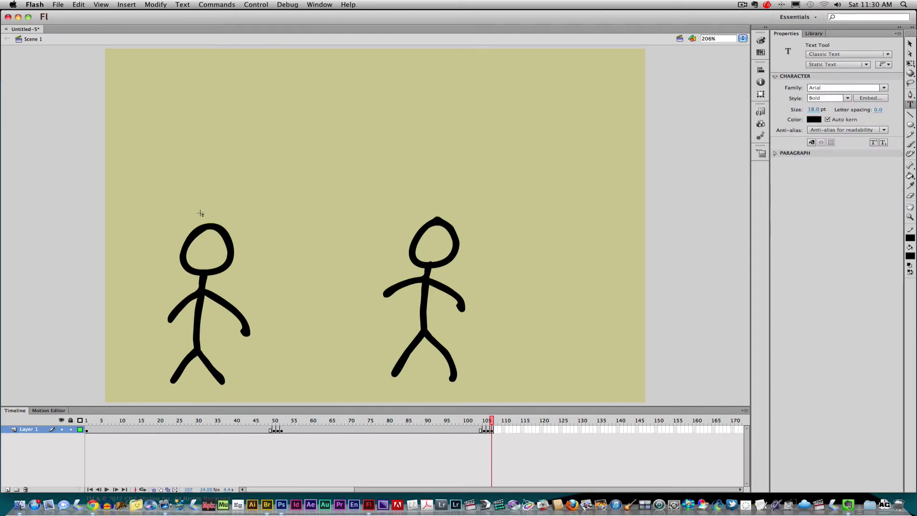
left_click(163, 203)
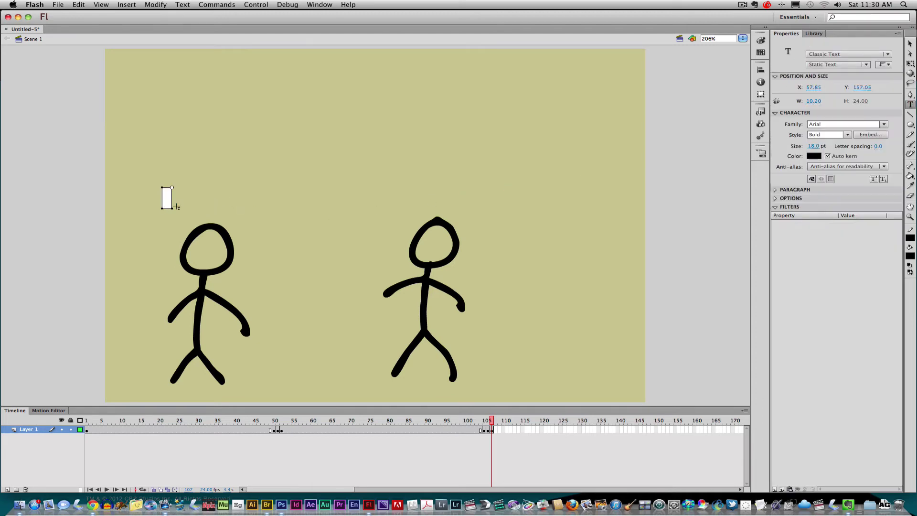
type("You s")
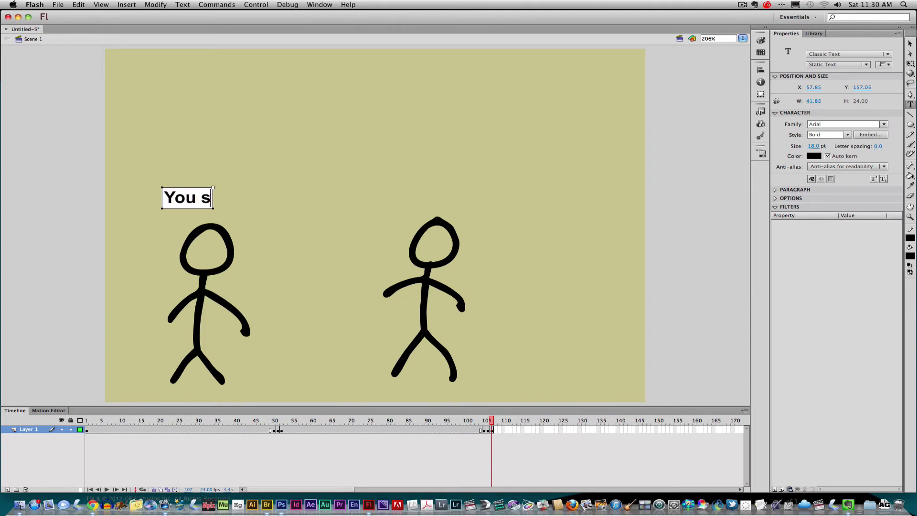
type("ound like ")
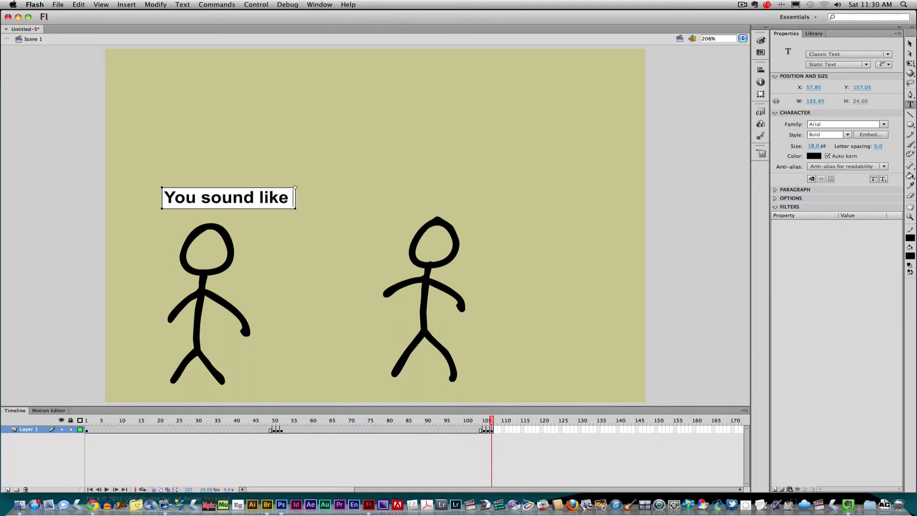
type("Big")
type("s")
key("BackSpace")
key("BackSpace")
key("BackSpace")
type("ugs ")
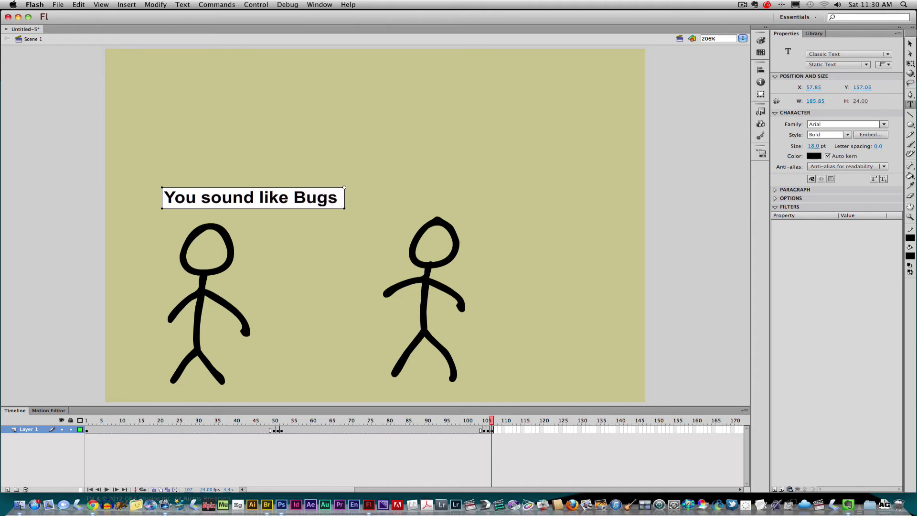
type("Bunny")
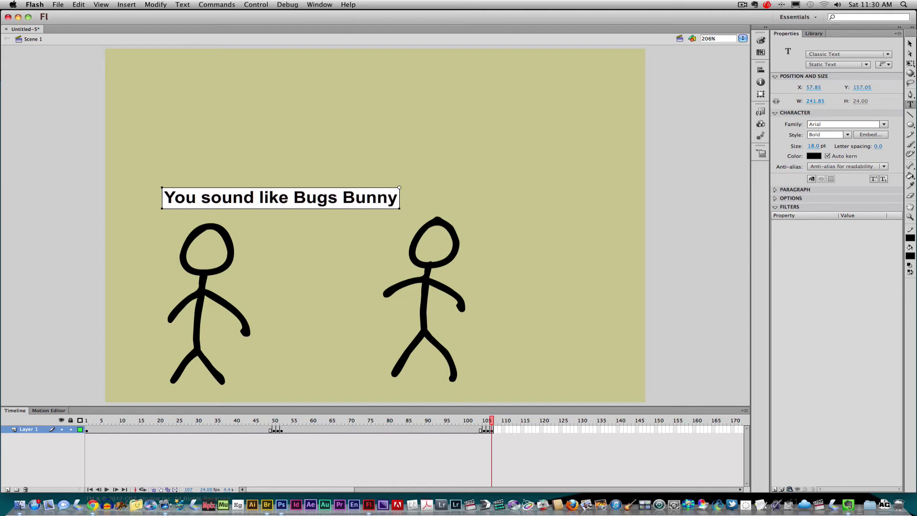
type("!")
left_click(909, 44)
left_click_drag(338, 204, 289, 217)
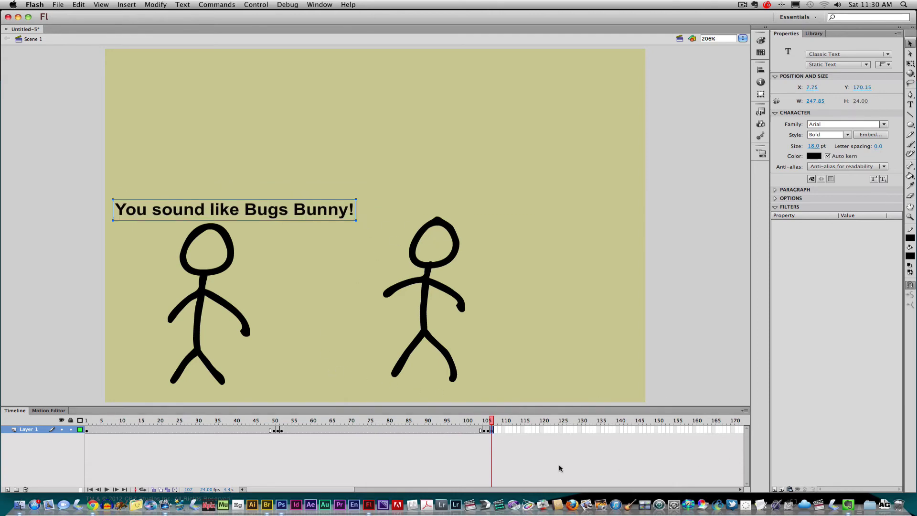
Insert keyframes at frames 155, 156 and 157 of Layer 1, ending on frame 157.
left_click_drag(319, 491, 378, 493)
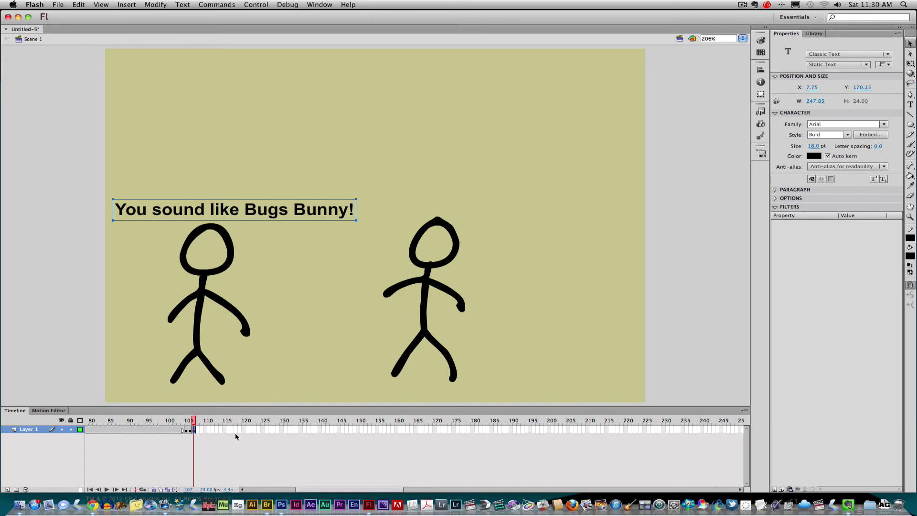
left_click(377, 429)
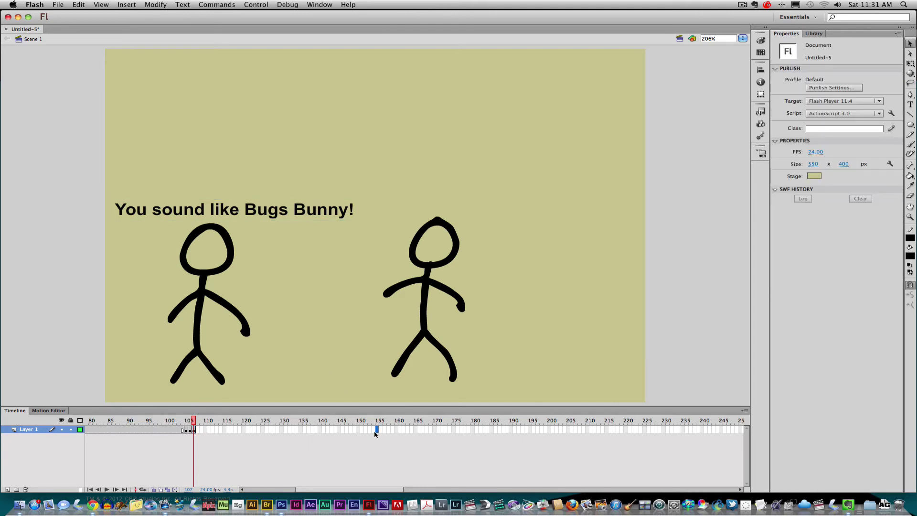
key("super+alt+v")
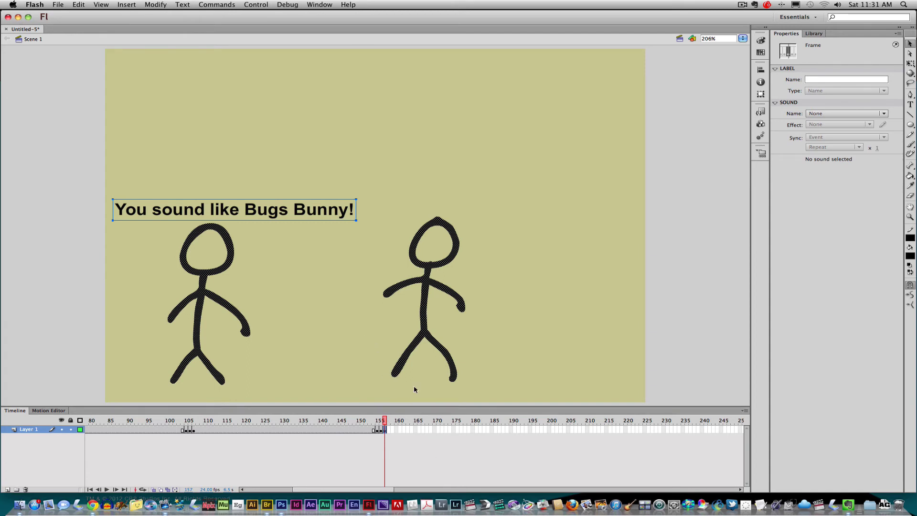
Delete the "You sound like Bugs Bunny!" text above the left stick figure on frame 157.
left_click(399, 140)
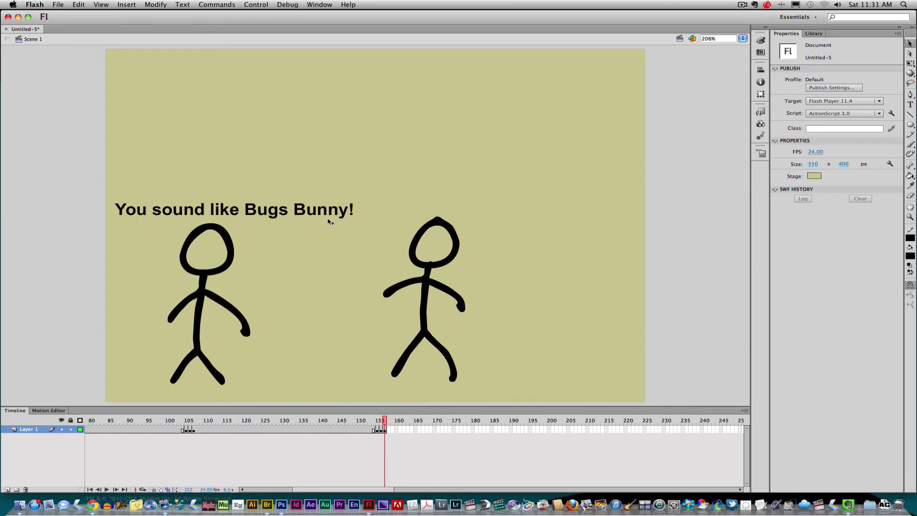
left_click(386, 431)
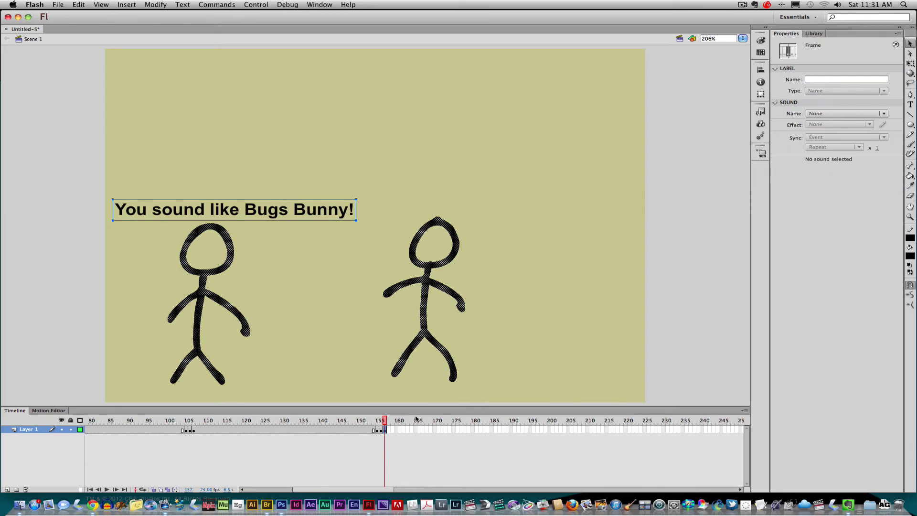
left_click_drag(364, 122, 404, 171)
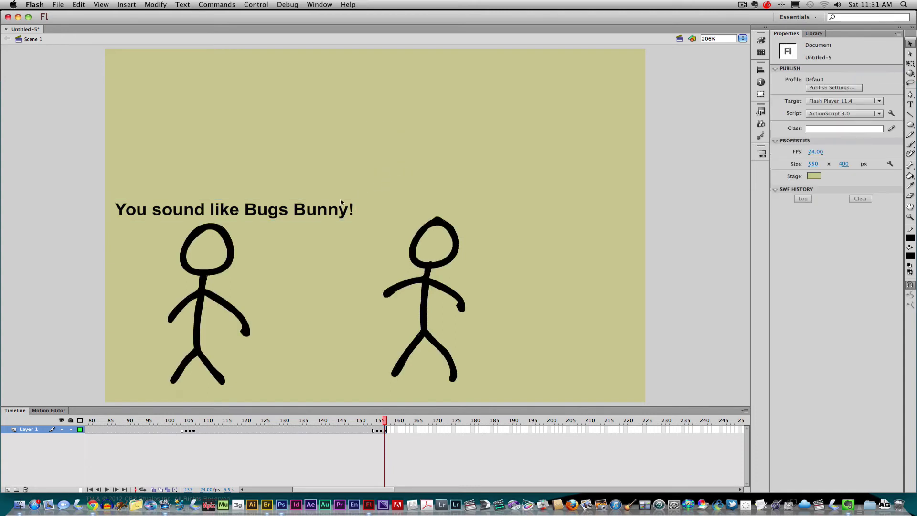
left_click_drag(340, 198, 436, 140)
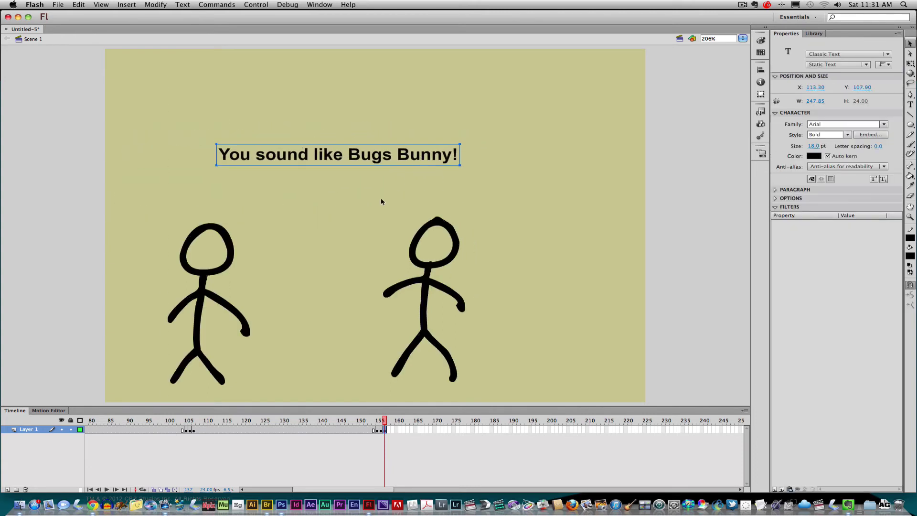
key("Delete")
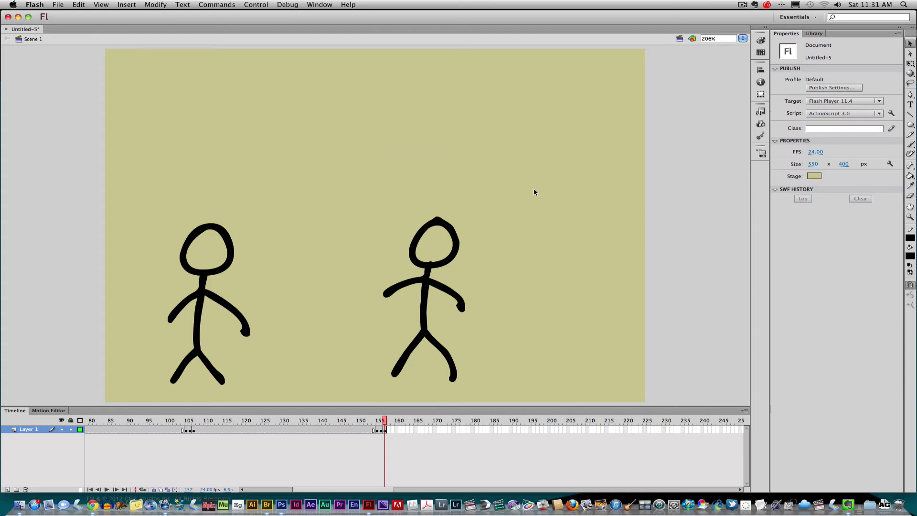
Add the text "Very funny." on frame 157 and place it just above the right figure's head, at about X 285.5, Y 164.4.
left_click(910, 104)
left_click(409, 191)
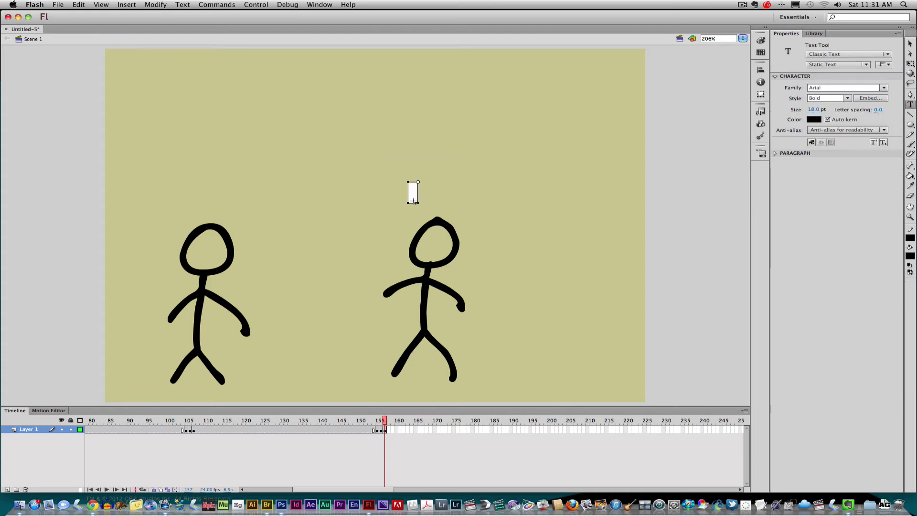
type("Very funny")
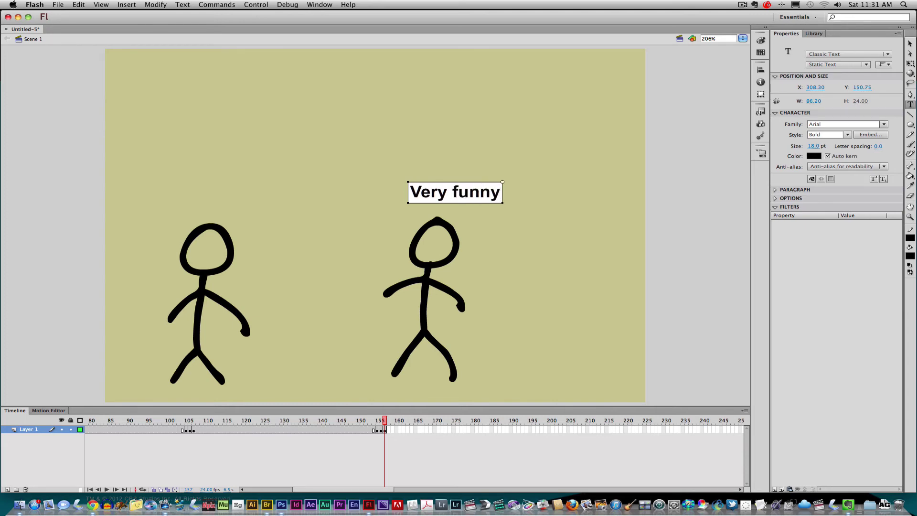
type(".")
left_click(910, 43)
left_click_drag(484, 198, 463, 210)
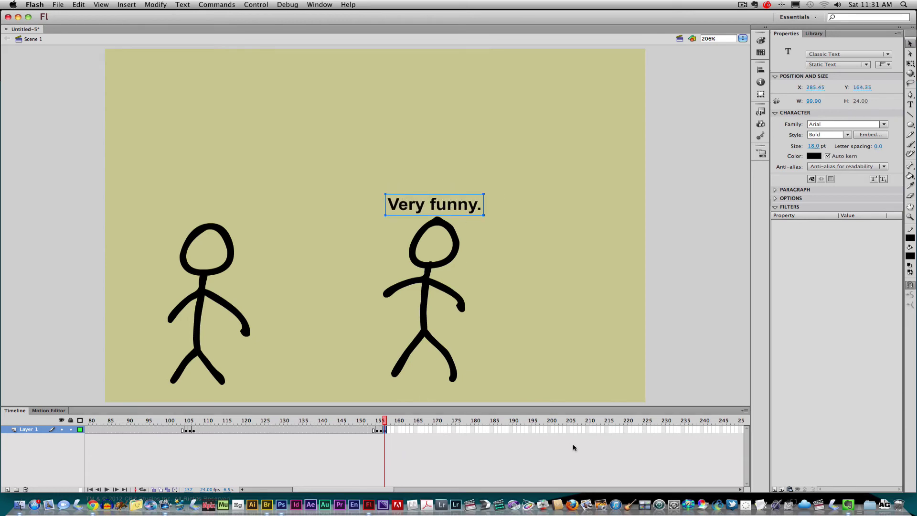
Insert keyframes at frames 210, 211 and 212 of Layer 1, ending on frame 212.
left_click(587, 430)
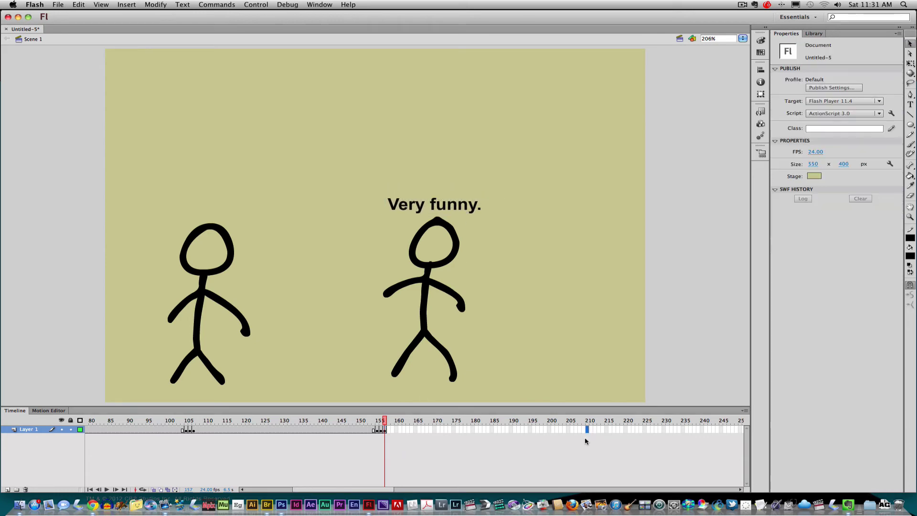
key("F6")
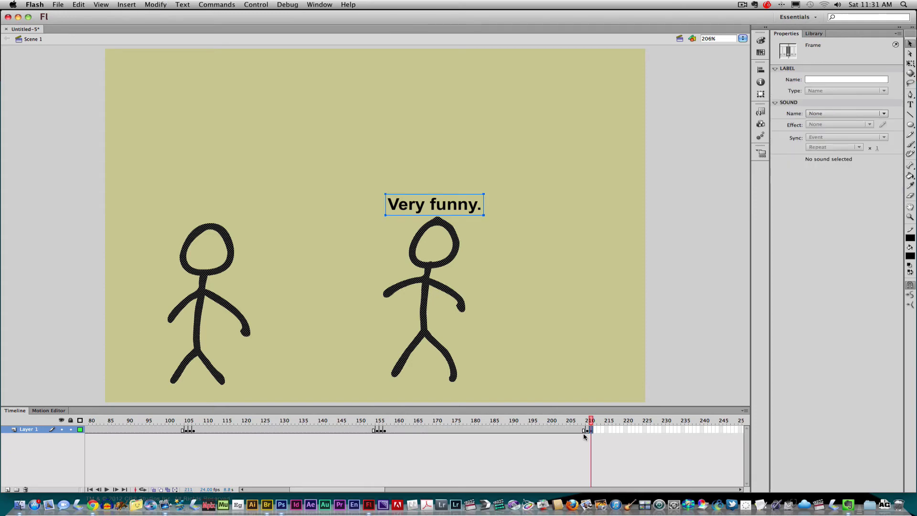
key("F6")
Delete the "Very funny." text above the right stick figure on frame 212.
left_click(525, 211)
left_click_drag(481, 203, 489, 142)
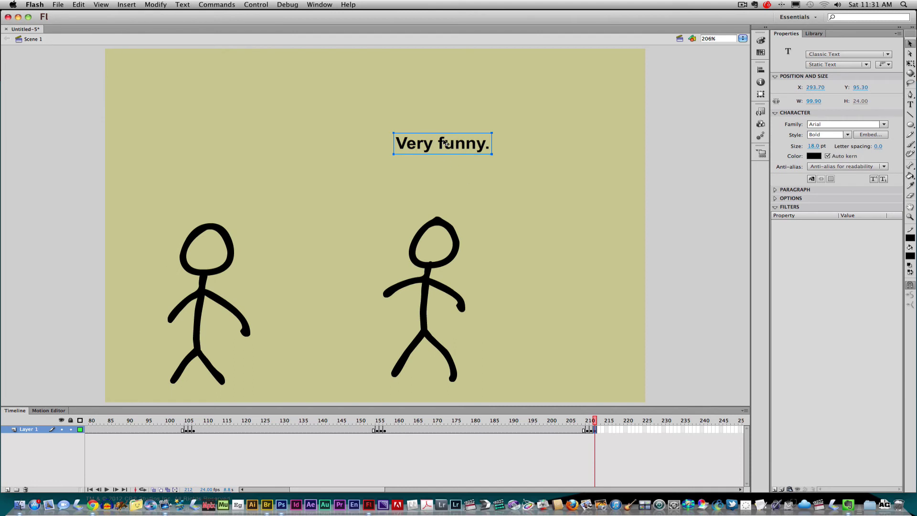
key("Delete")
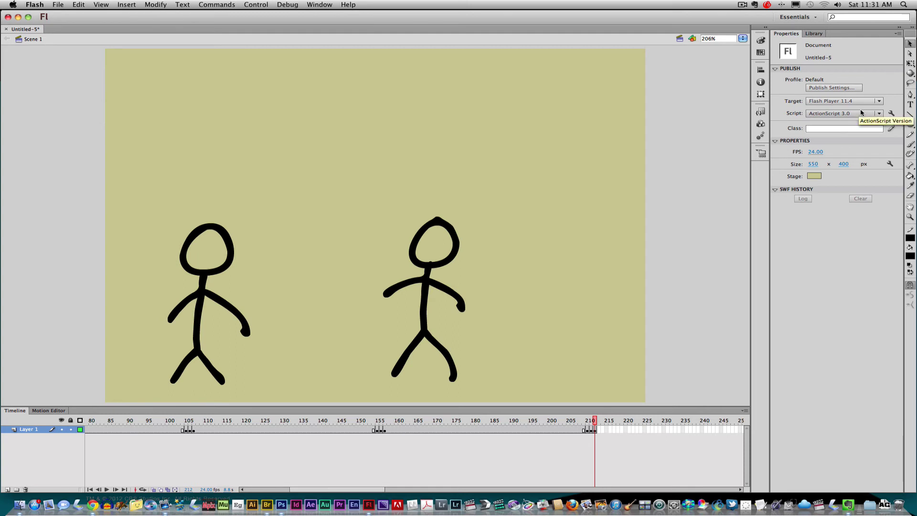
key("Return")
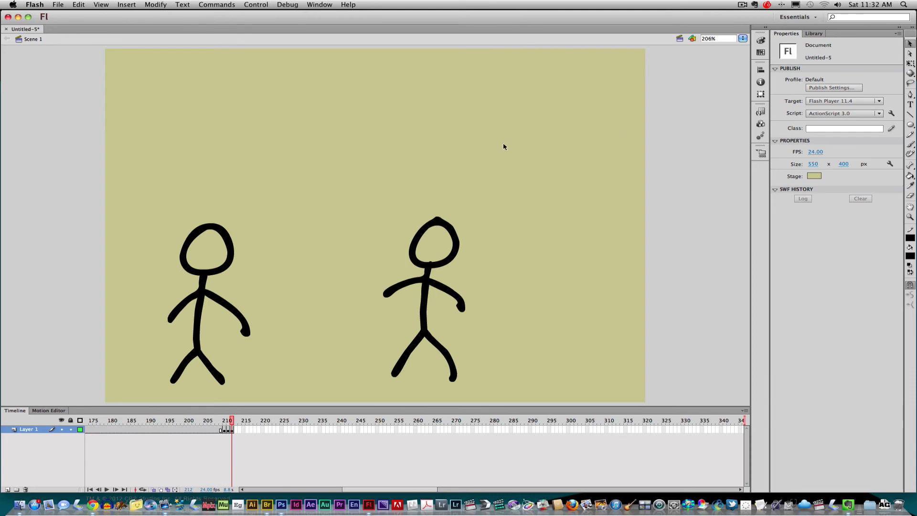
Add the text "Really?" on frame 212 and place it just above the left figure's head, at about X 79.7, Y 174.3.
left_click(910, 104)
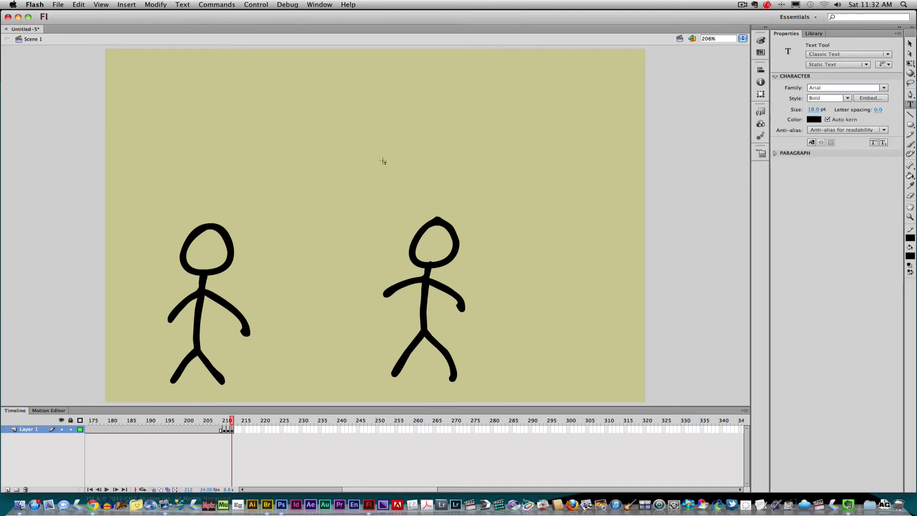
left_click(177, 208)
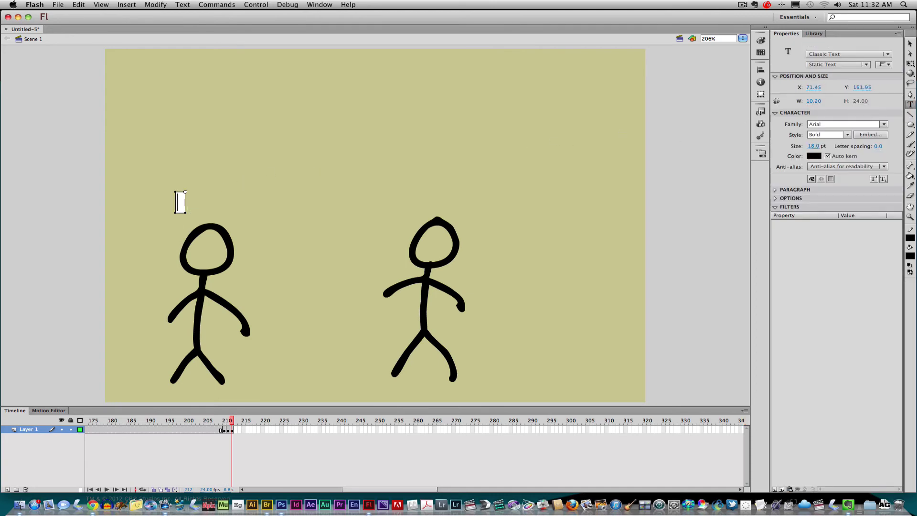
type("Really")
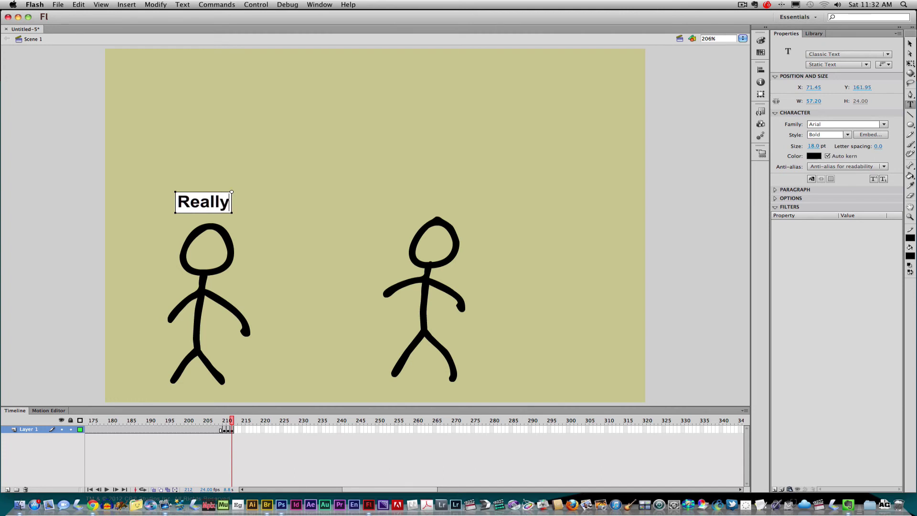
type("?")
left_click(909, 43)
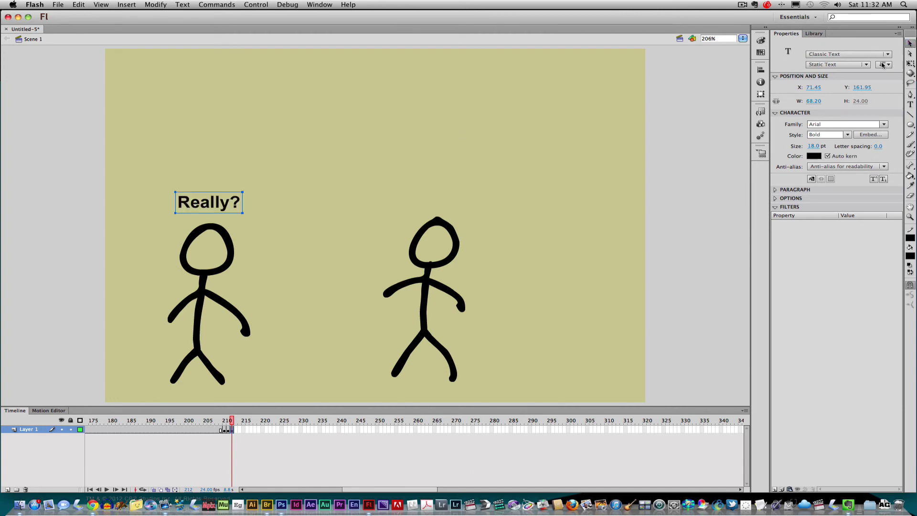
left_click_drag(212, 207, 220, 219)
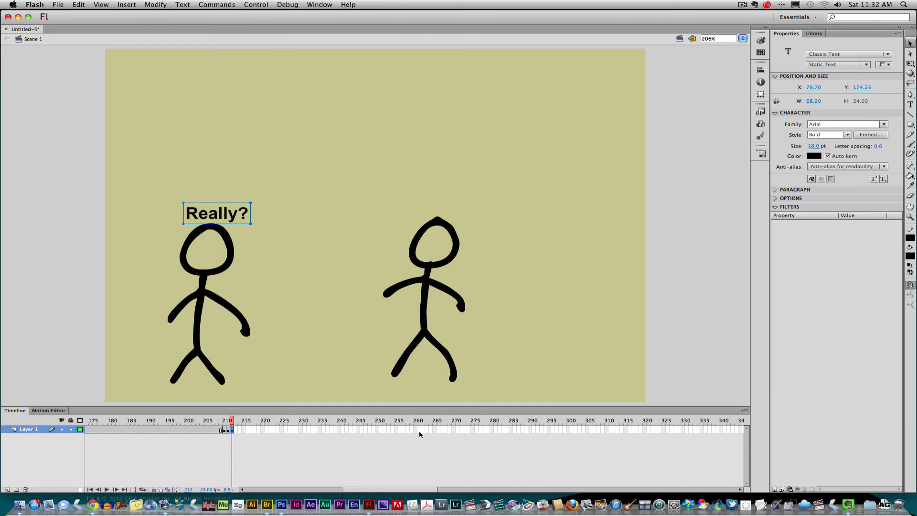
Insert keyframes at frames 265, 266 and 267 of Layer 1 and delete the "Really?" text on frame 267.
left_click(434, 430)
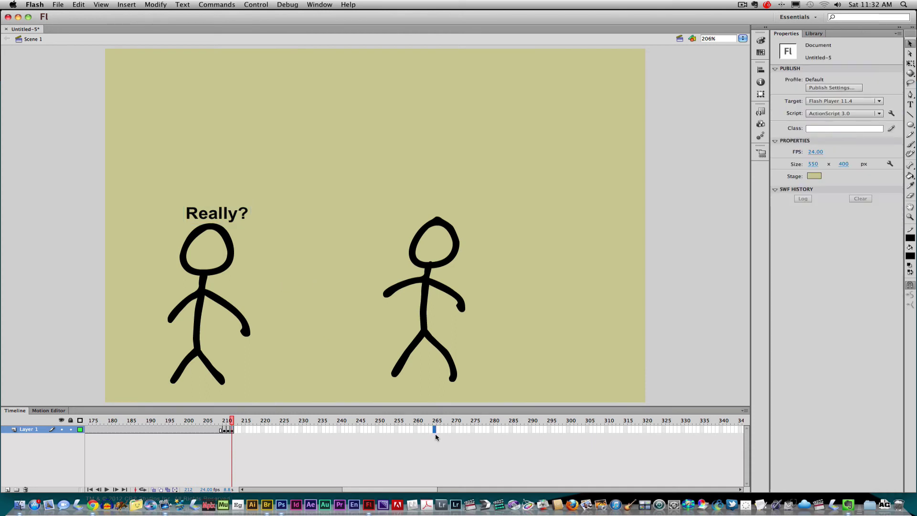
key("super+alt+v")
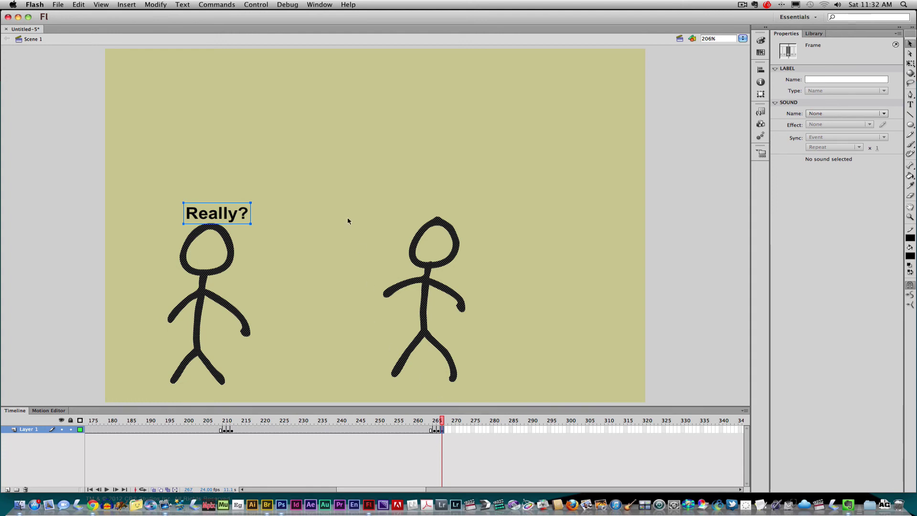
left_click(264, 208)
left_click_drag(240, 217, 248, 189)
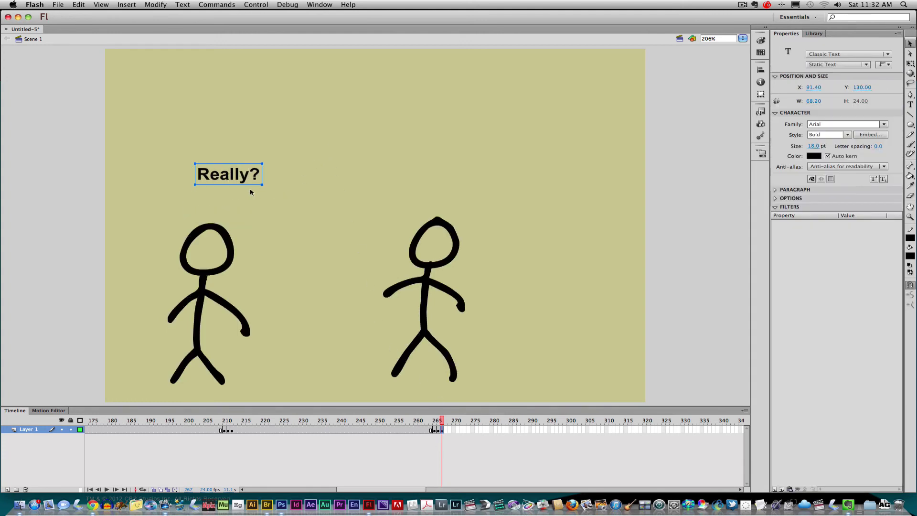
key("Delete")
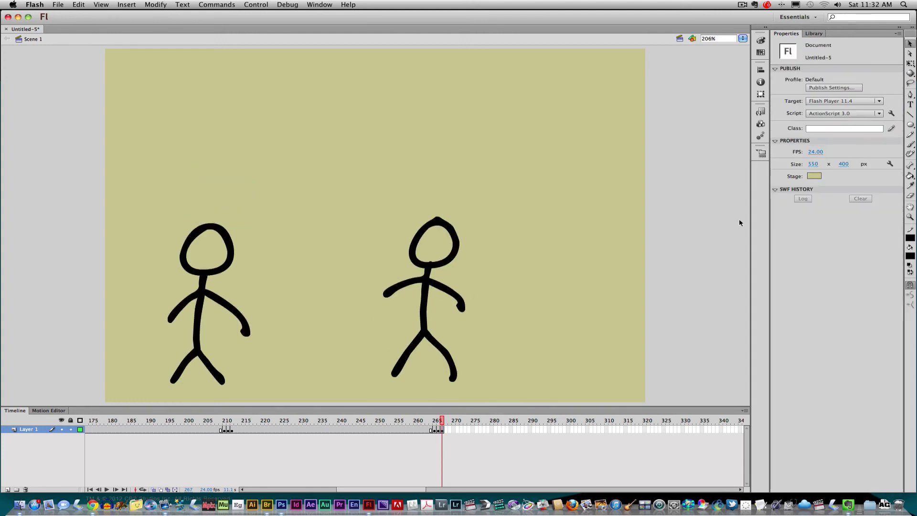
Add the text "No dude. Don't quit your day job" above the right stick figure on frame 267, breaking the line after "day".
left_click(909, 104)
left_click(417, 191)
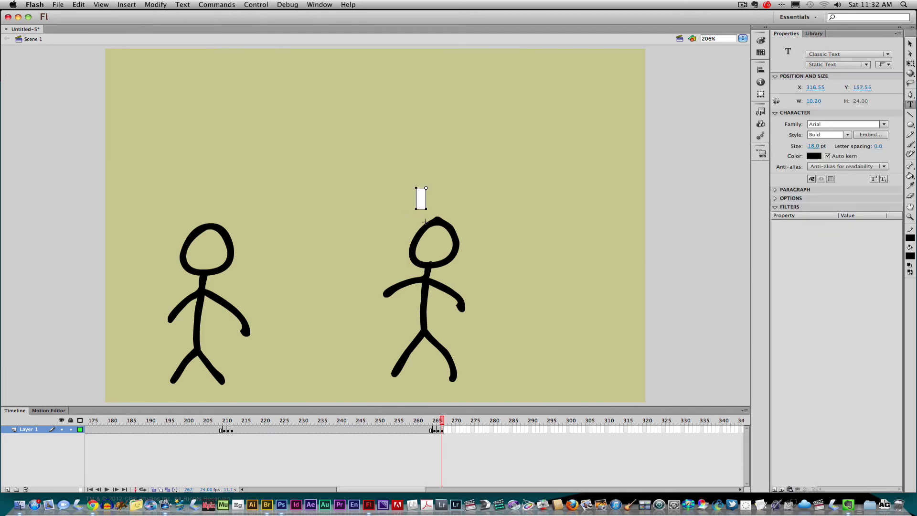
type("No dude.")
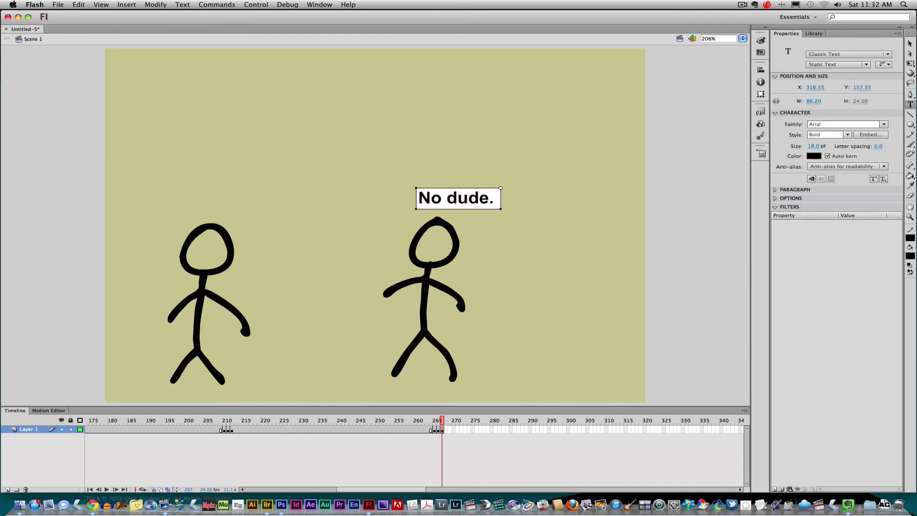
type(" Don't Q")
key("BackSpace")
type("qu")
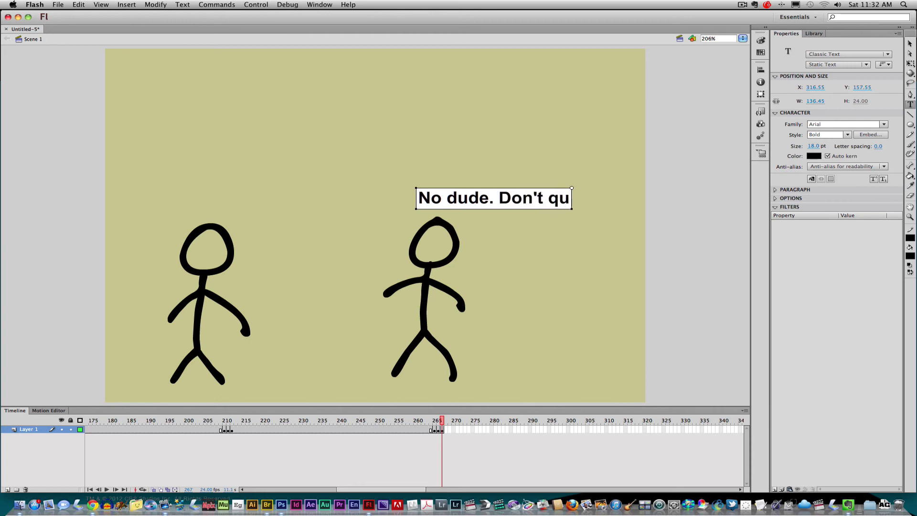
type("it your ")
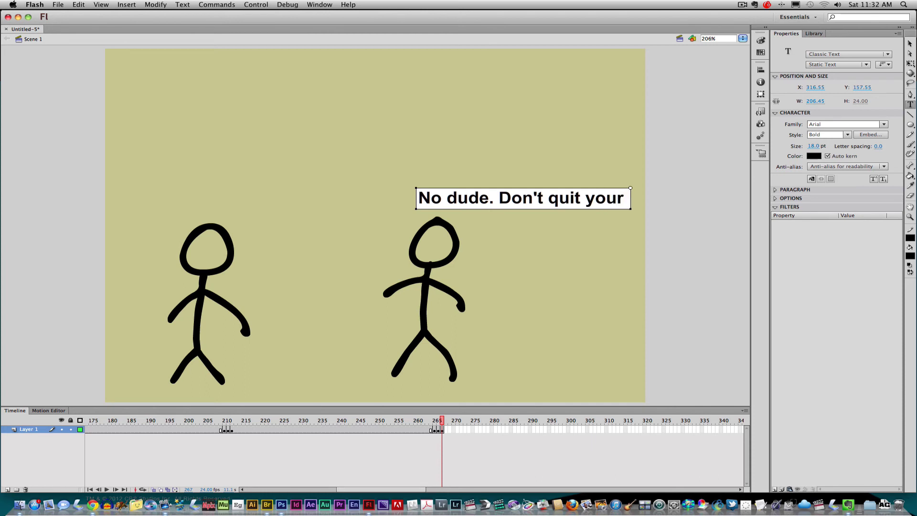
type("day")
key("Return")
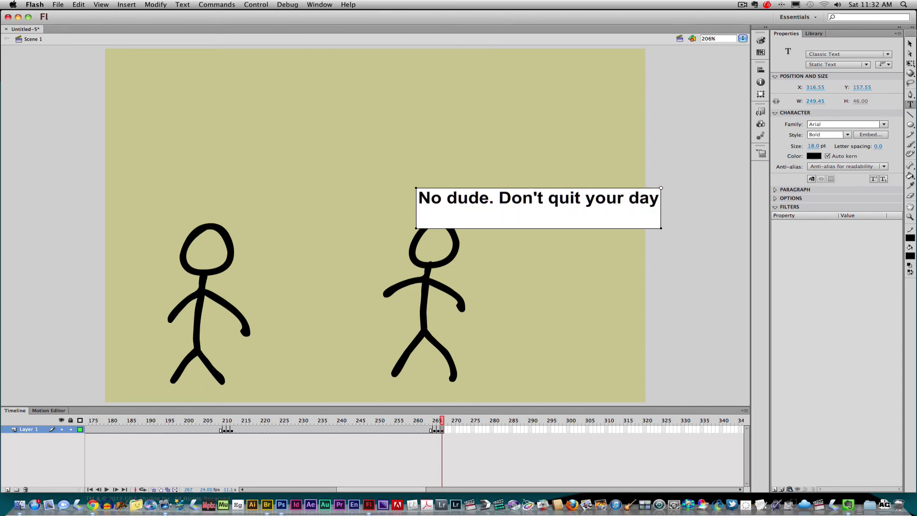
type("job")
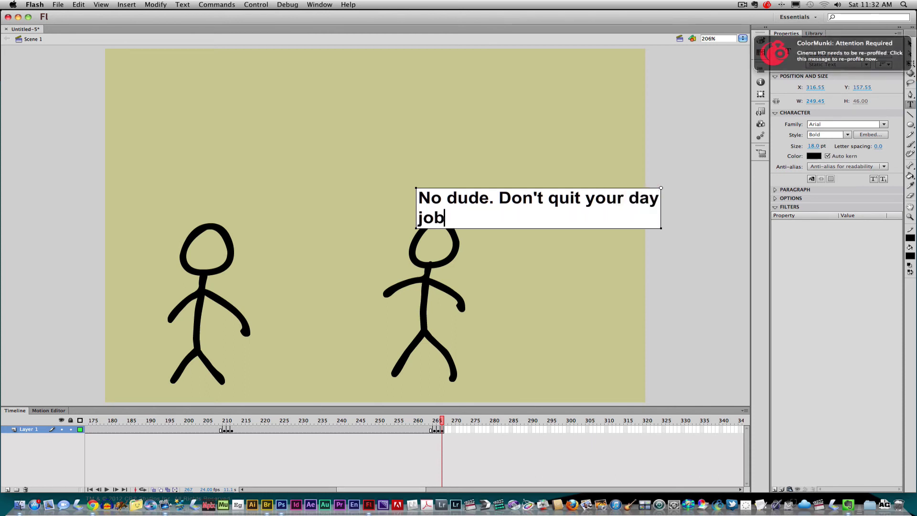
Rebreak the text after "quit" so its second line reads "your day job.", and place it above the right figure's head at about X 286, Y 144.4.
key("BackSpace")
key("BackSpace")
key("BackSpace")
key("BackSpace")
key("BackSpace")
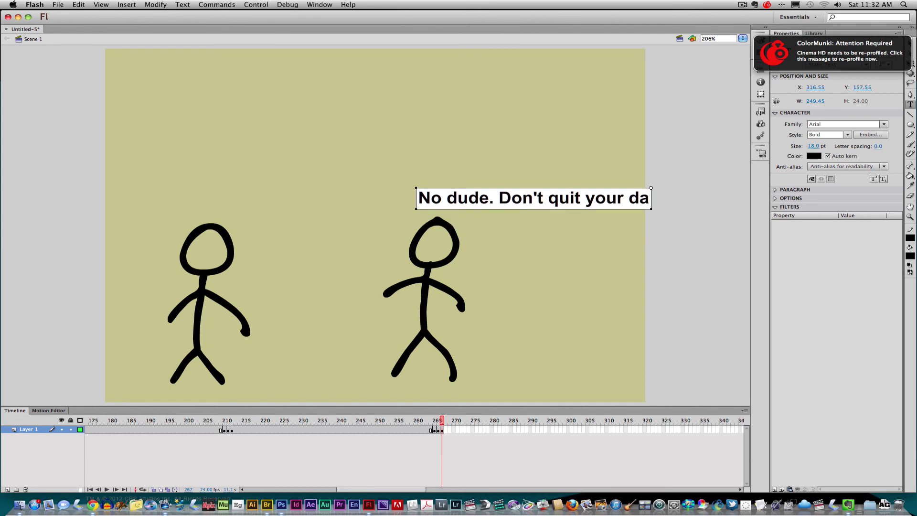
key("BackSpace")
key("BackSpace")
key("BackSpace")
key("BackSpace")
key("BackSpace")
key("BackSpace")
key("BackSpace")
key("BackSpace")
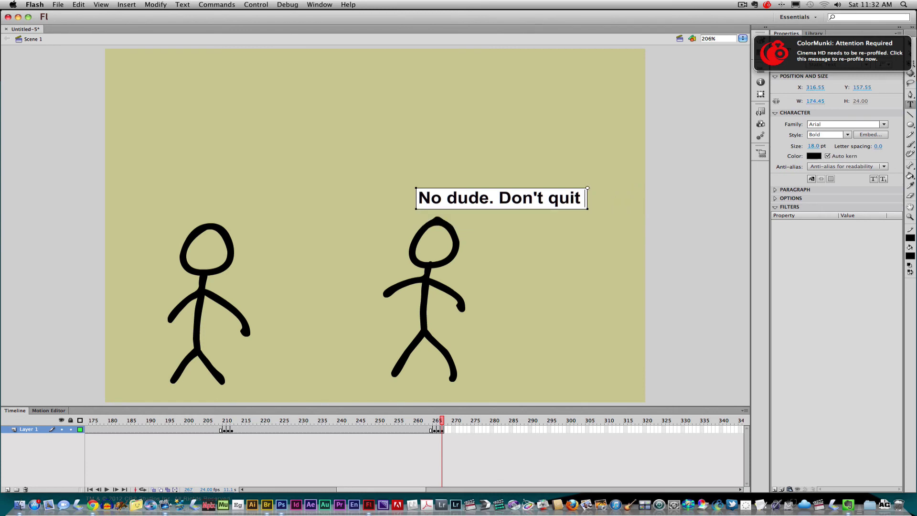
key("Return")
type("you")
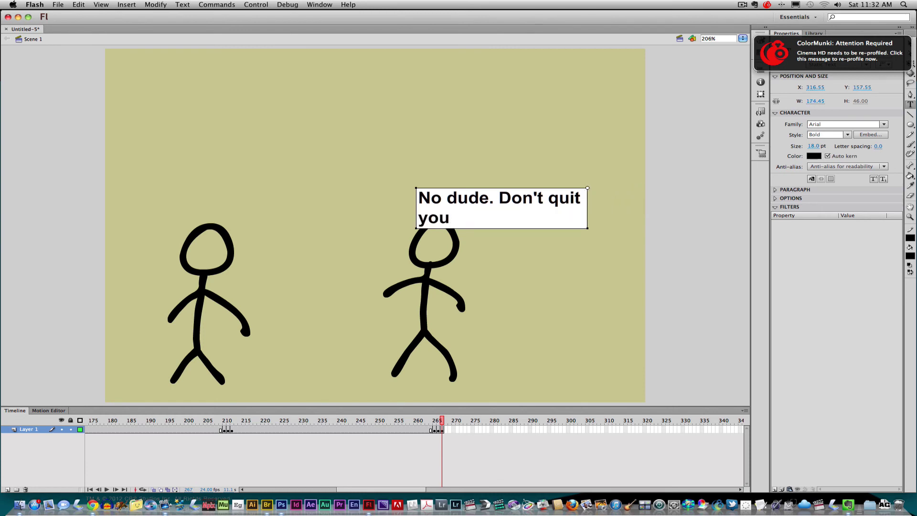
type("r day job.")
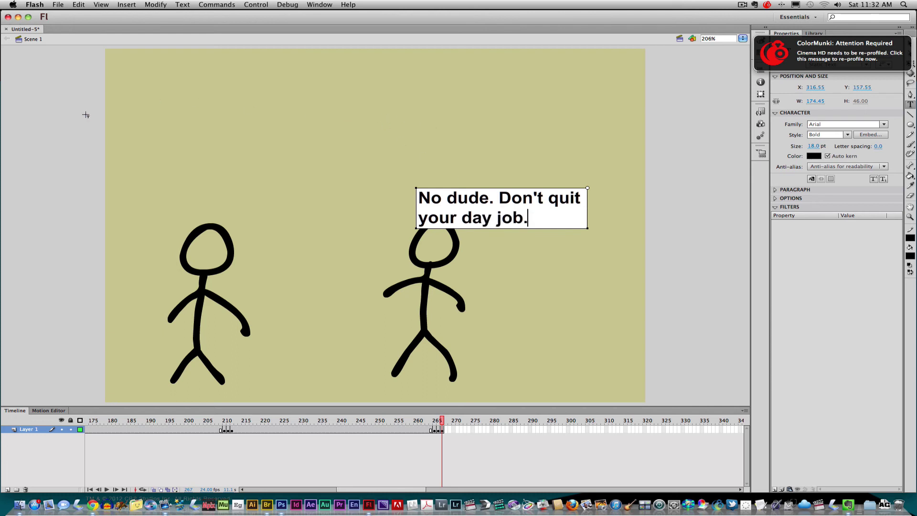
left_click(910, 44)
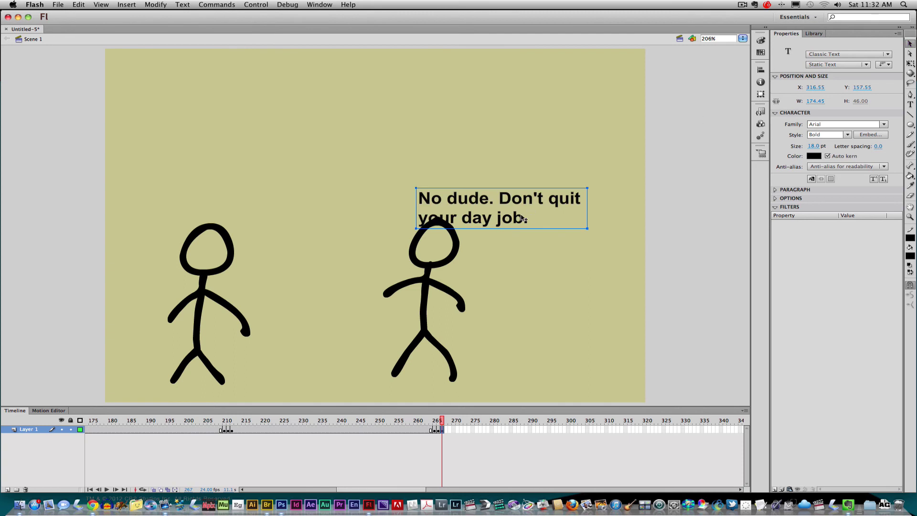
left_click_drag(478, 205, 447, 194)
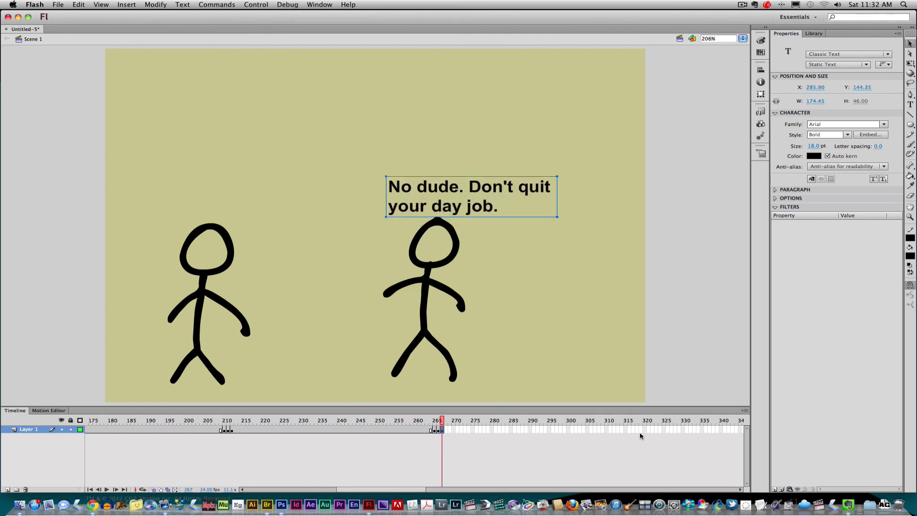
Insert keyframes on frames 315 to 318 of Layer 1 and delete the "No dude. Don't quit your day job." text on frame 318.
left_click(626, 428)
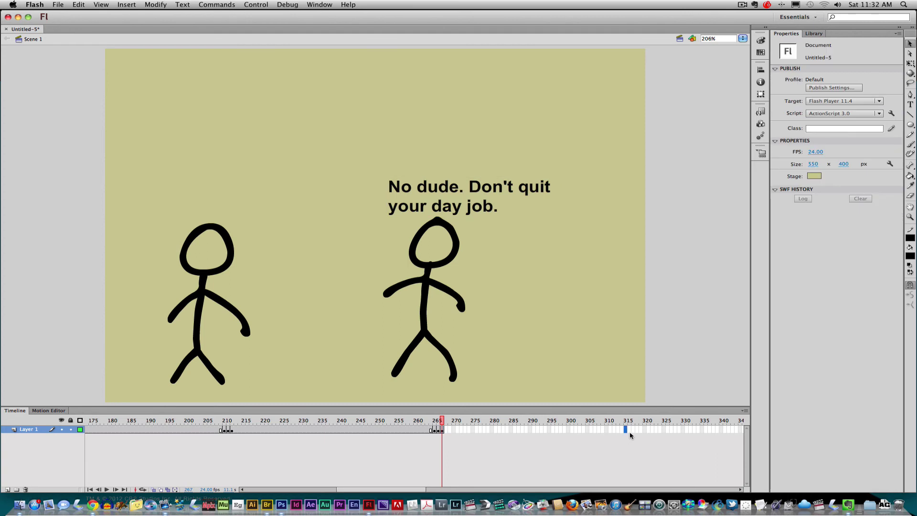
key("F6")
key("F6")
key("F6")
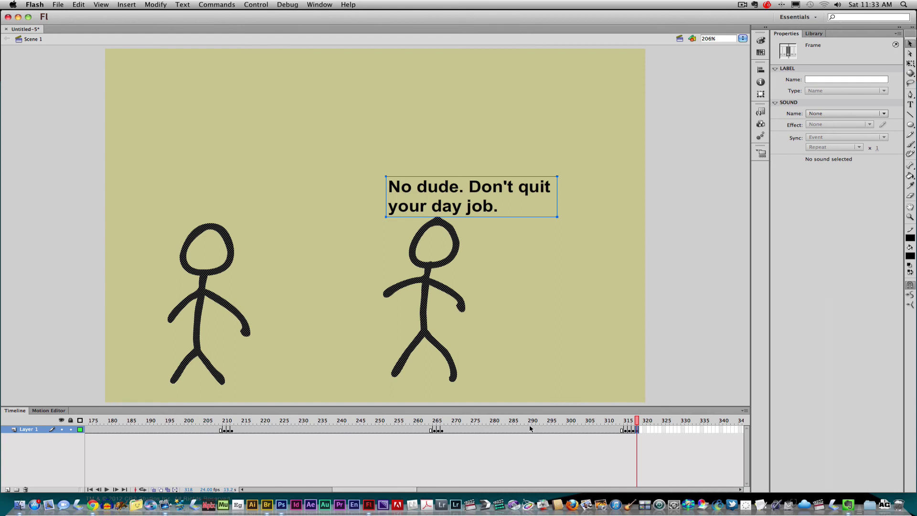
key("Return")
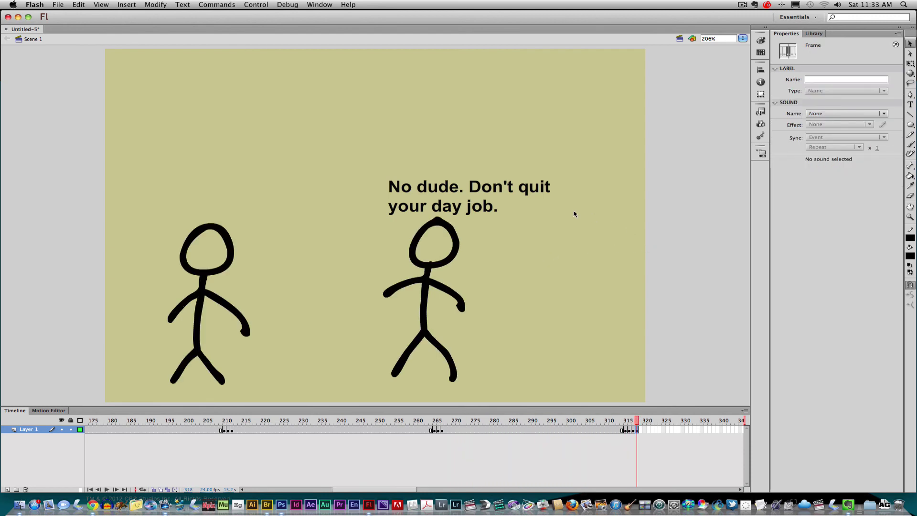
left_click_drag(534, 199, 548, 150)
left_click_drag(473, 163, 448, 143)
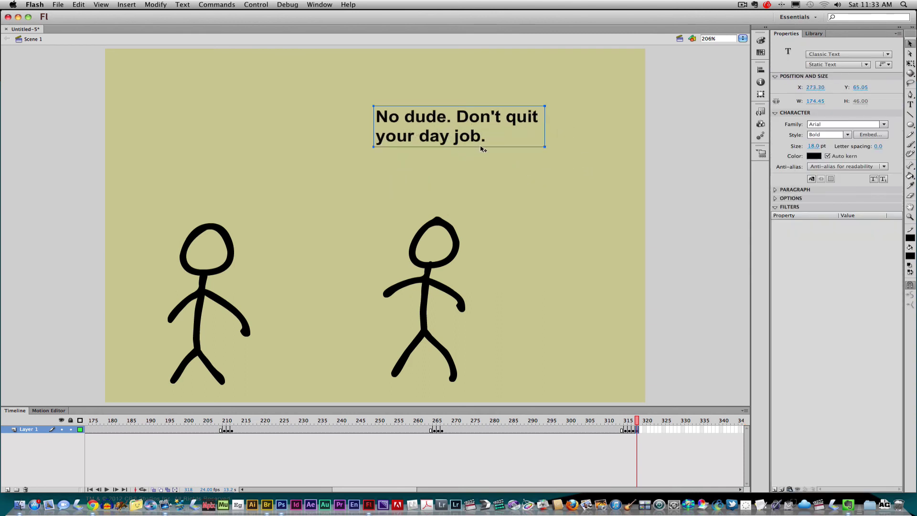
key("Delete")
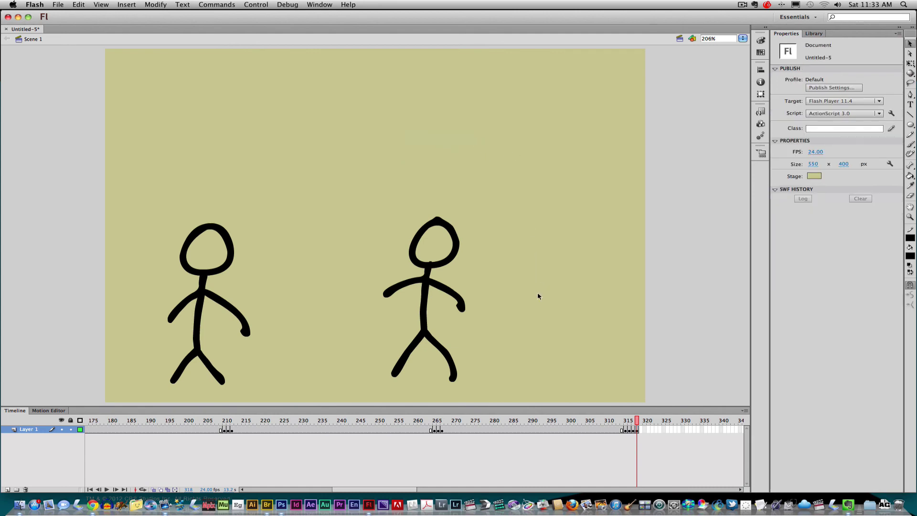
Extend the ending without dialogue by inserting ten more consecutive keyframes on Layer 1, up to frame 328.
key("F6")
key("F6")
key("F6")
key("F6")
key("F6")
key("F6")
key("F6")
key("F6")
key("F6")
key("F6")
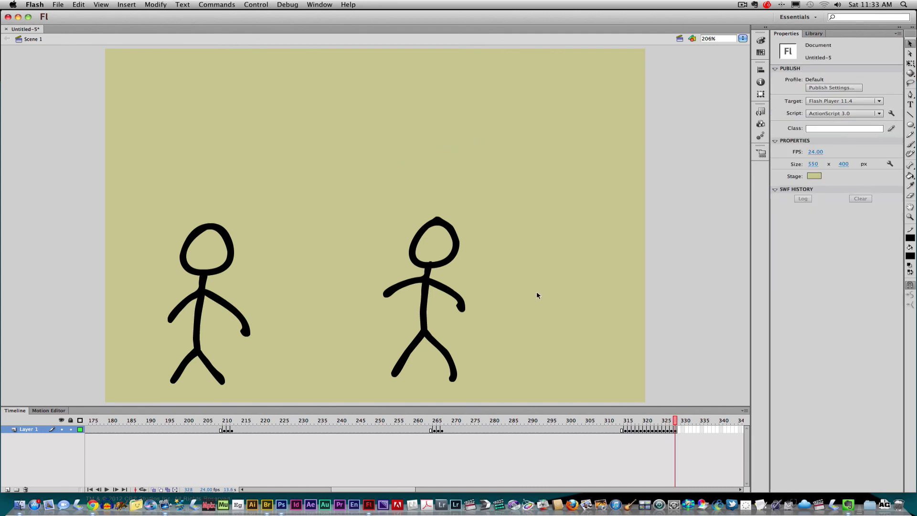
Play back the conversation from about frame 244 to the end to check the timing of the last lines.
left_click_drag(449, 419, 358, 420)
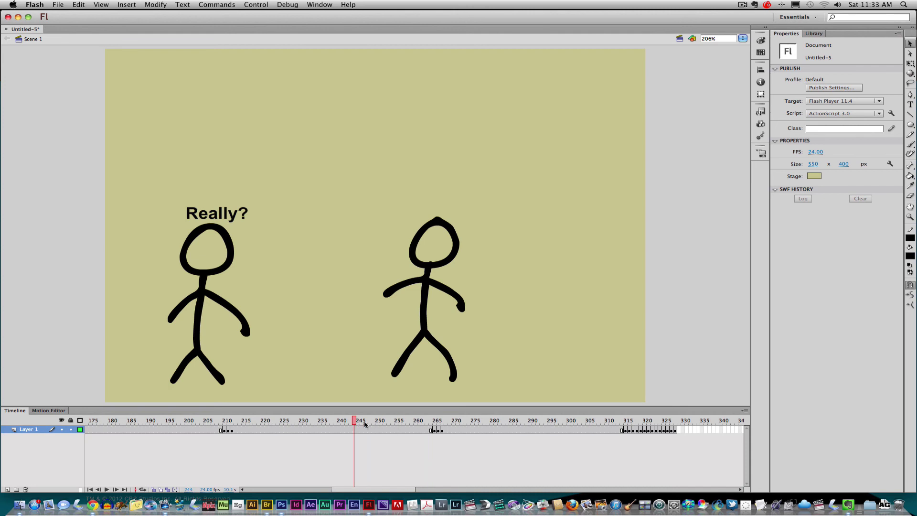
key("Return")
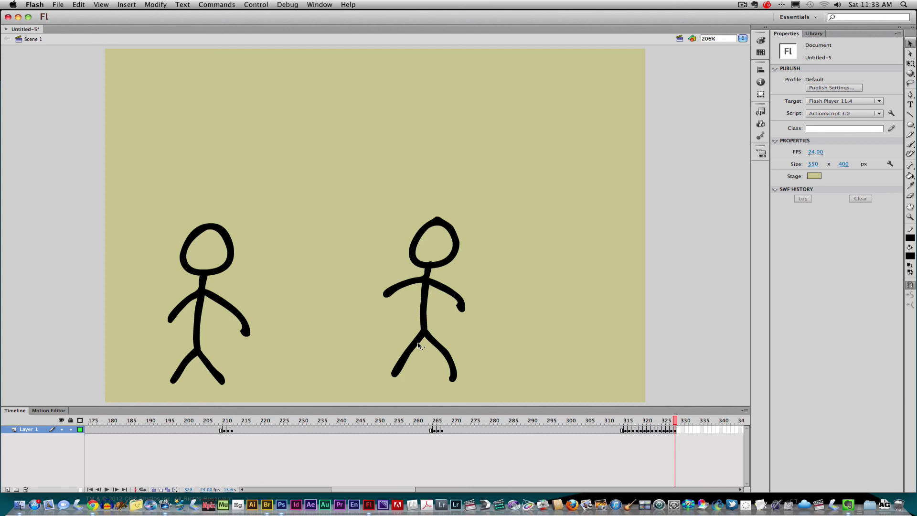
key("Return")
left_click(58, 6)
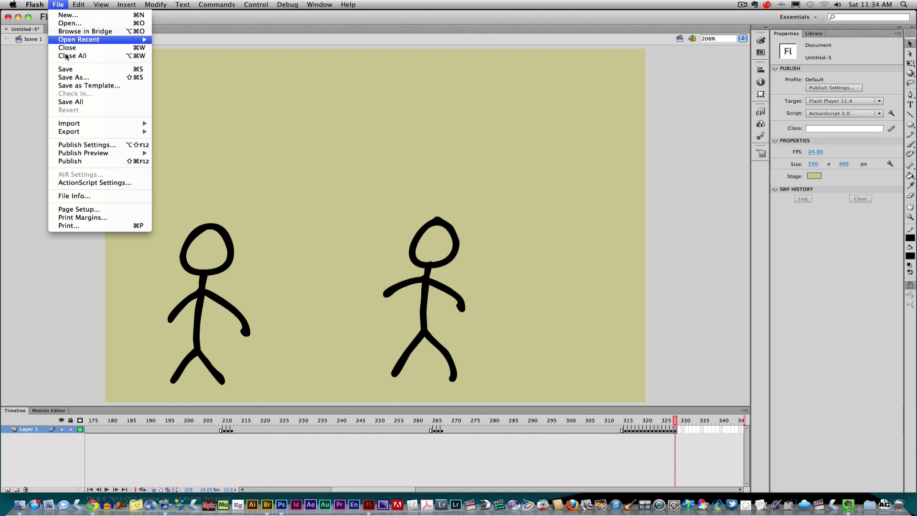
left_click(69, 79)
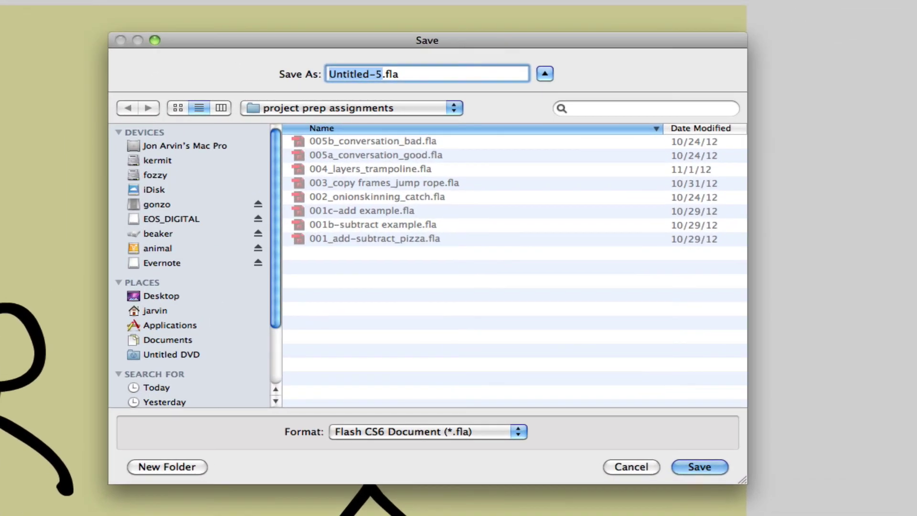
type("chat")
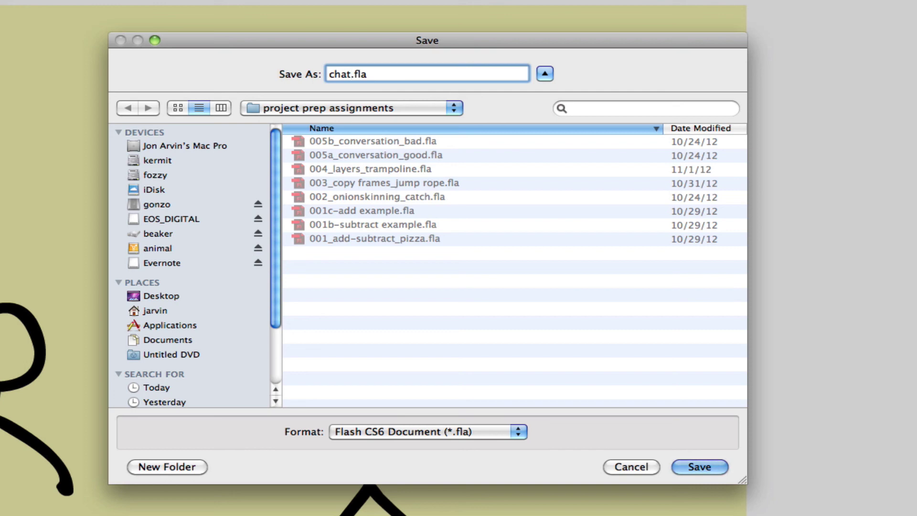
left_click(630, 467)
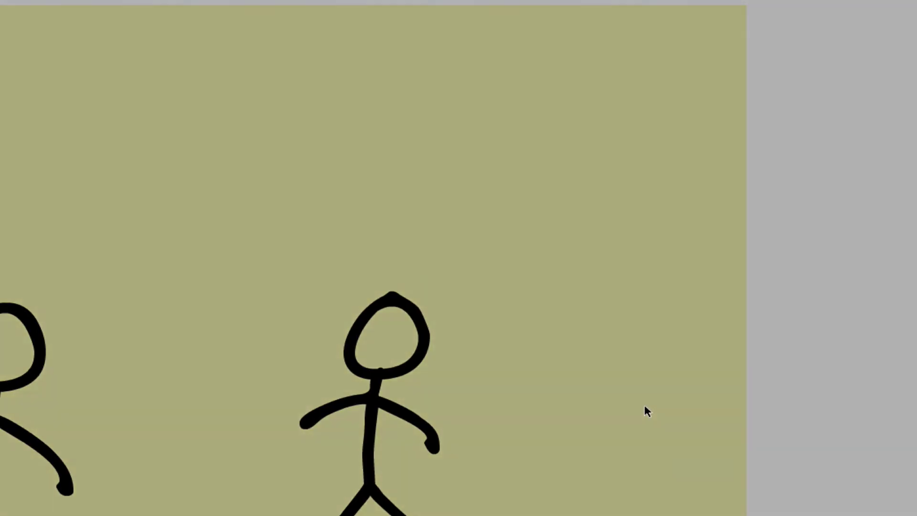